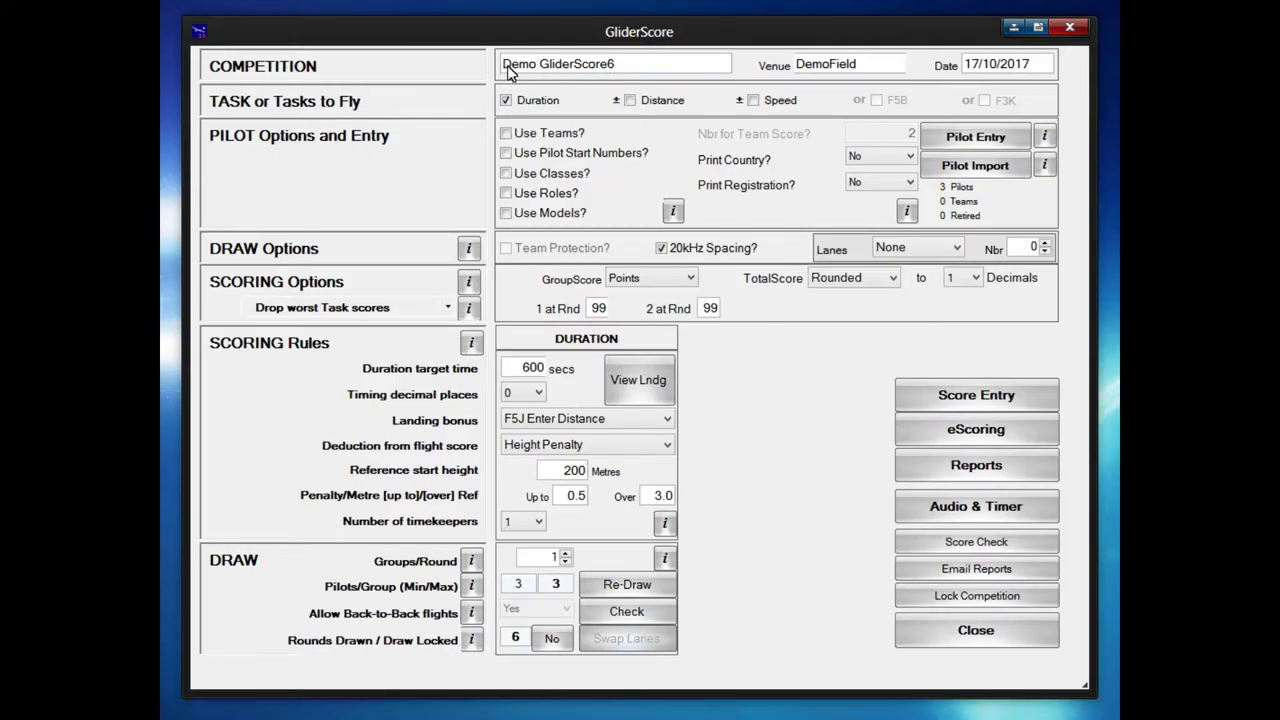
Review the competition's name and venue and its list of entered pilots, leaving the pilot entry without saving.
left_click_drag(506, 64, 615, 64)
left_click_drag(800, 64, 866, 76)
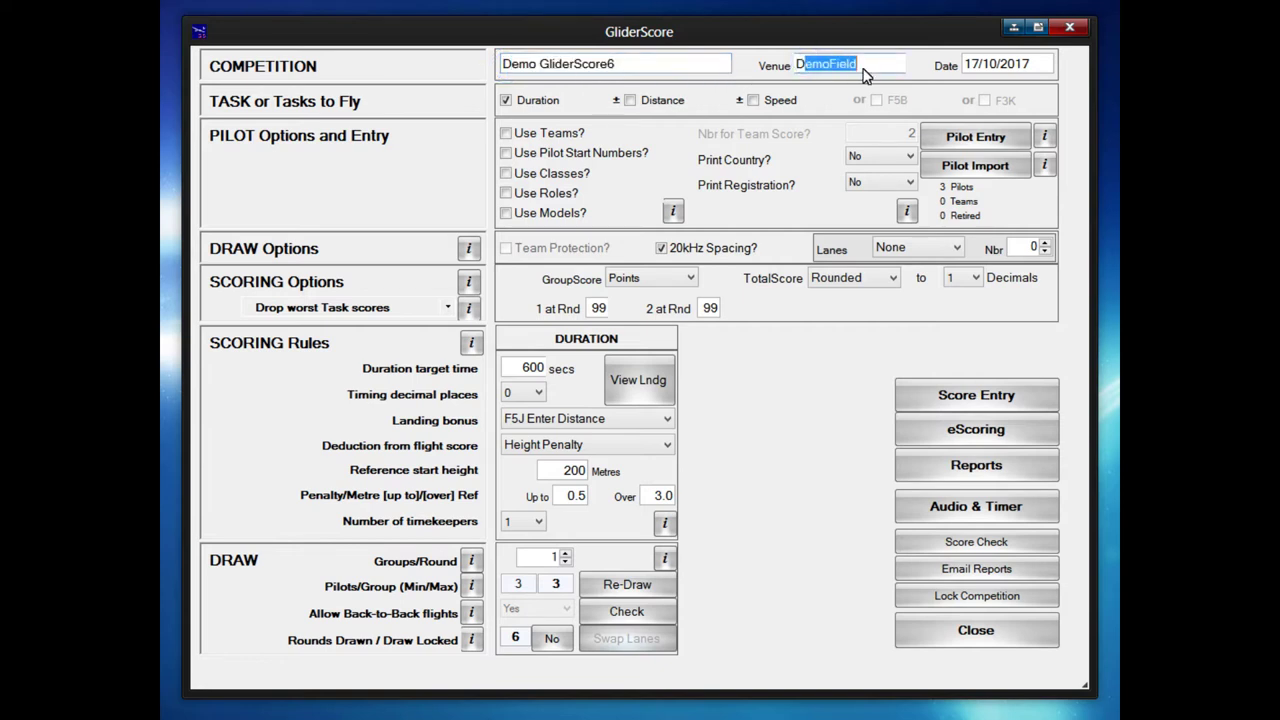
left_click(975, 138)
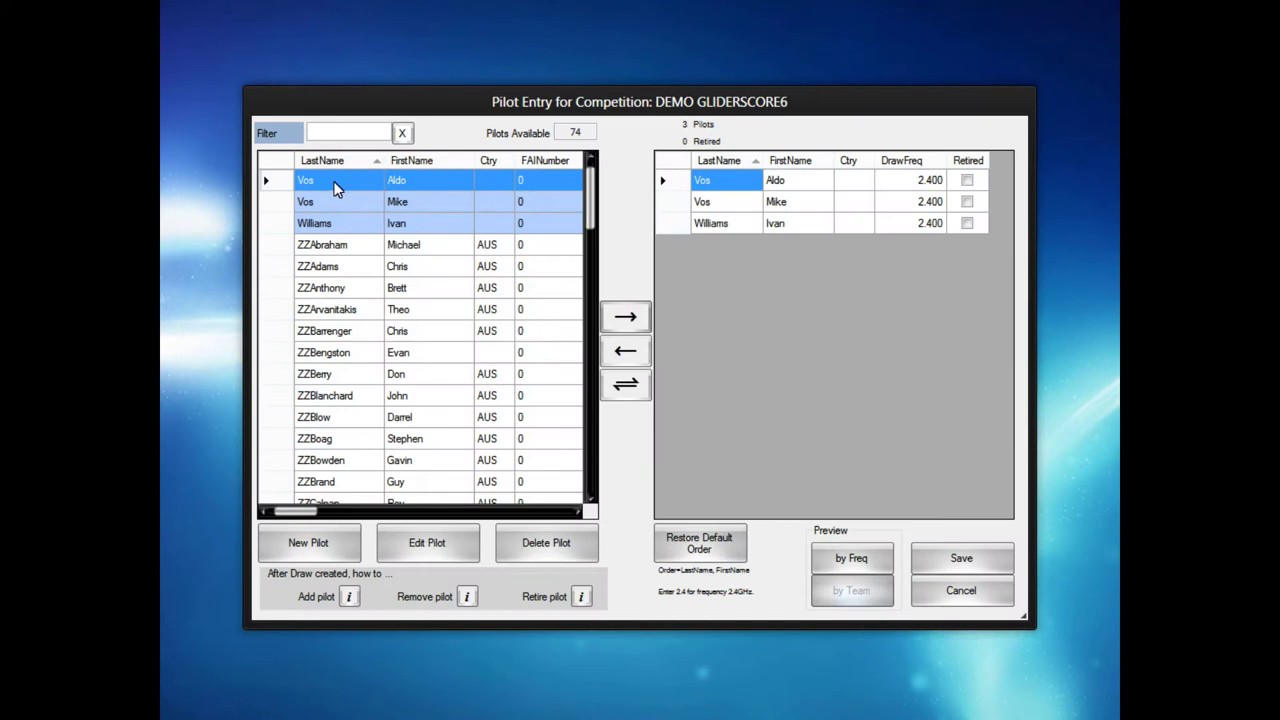
left_click(345, 205, "shift")
left_click(349, 225, "shift")
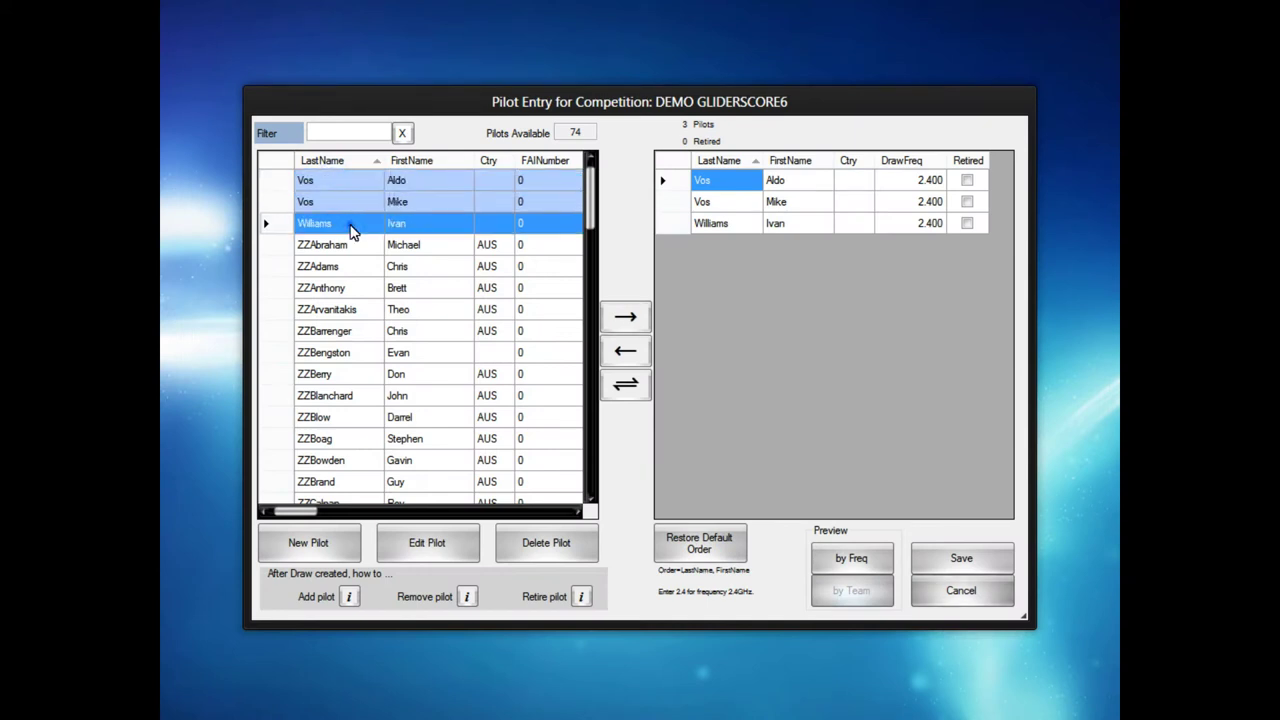
left_click(735, 201)
left_click(724, 223)
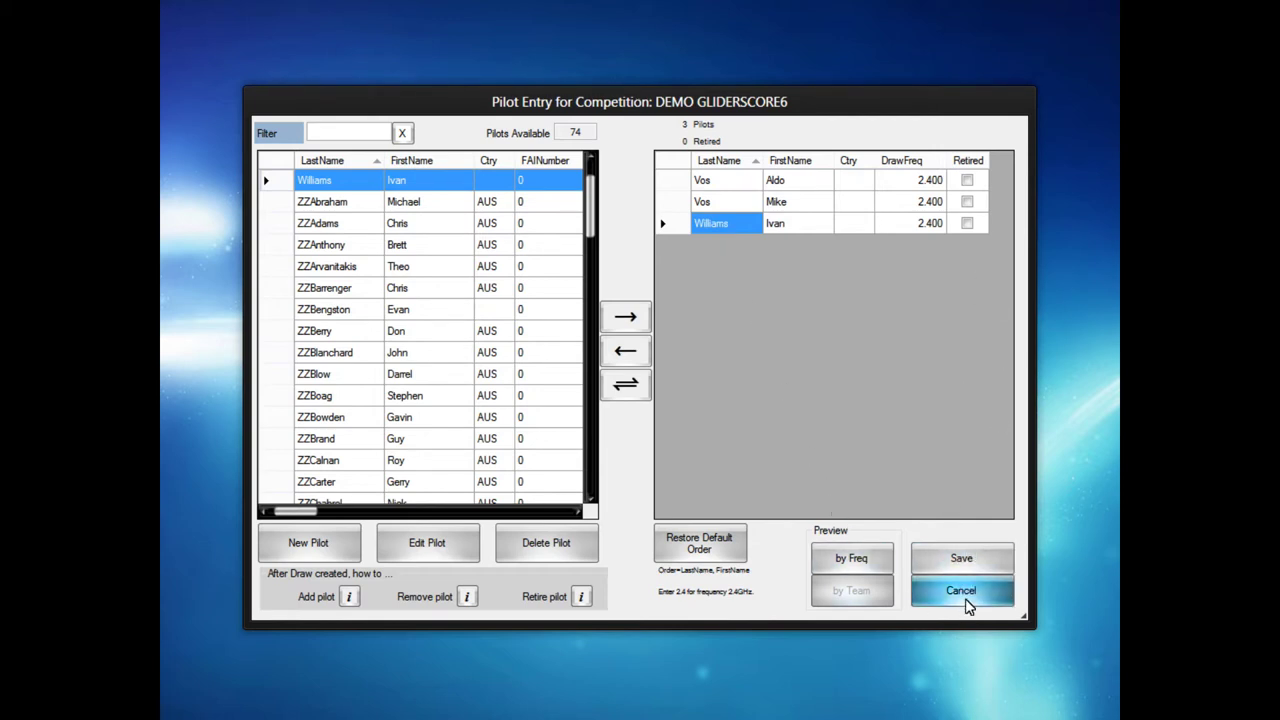
left_click(966, 600)
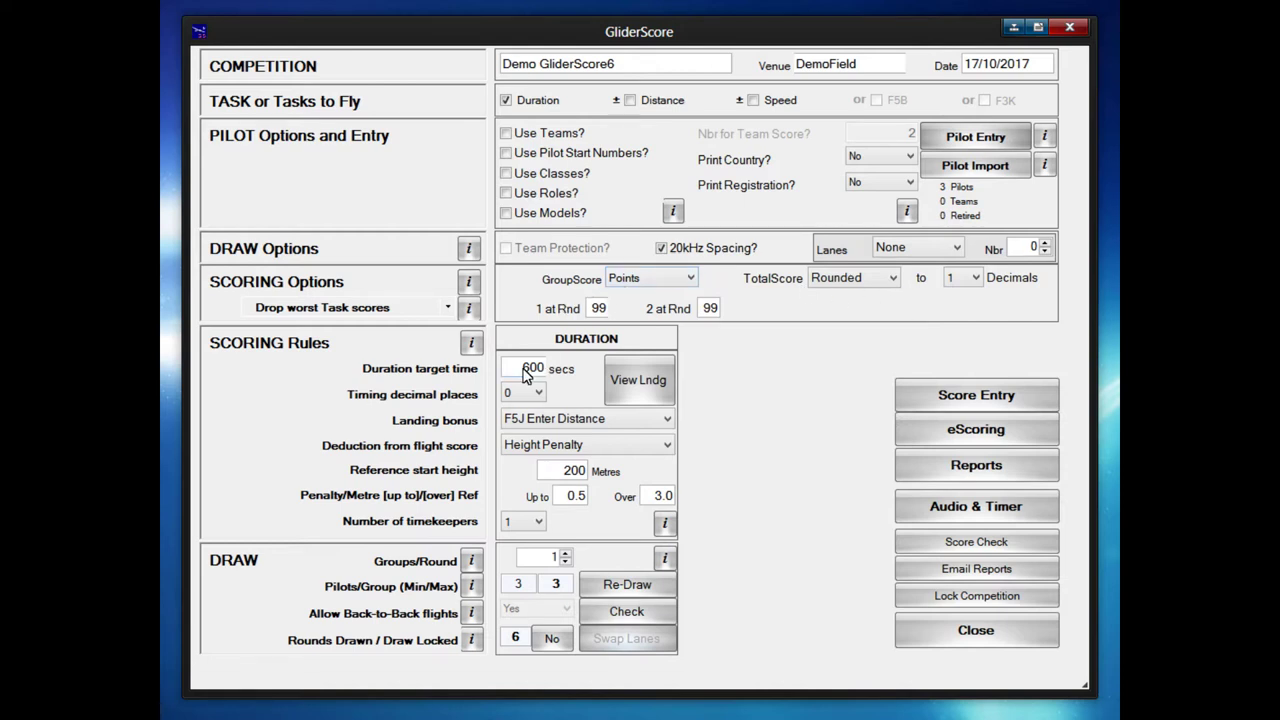
View the F5J Enter Distance landing points table and close it.
left_click(638, 385)
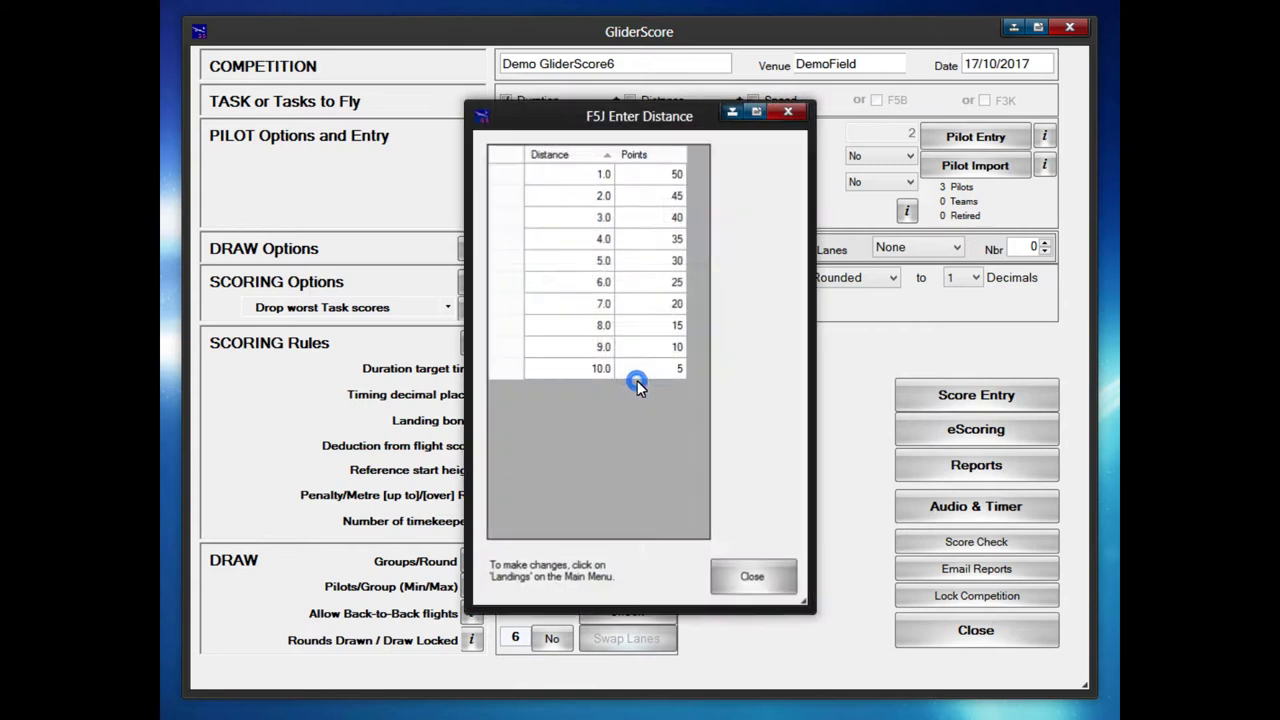
left_click(750, 580)
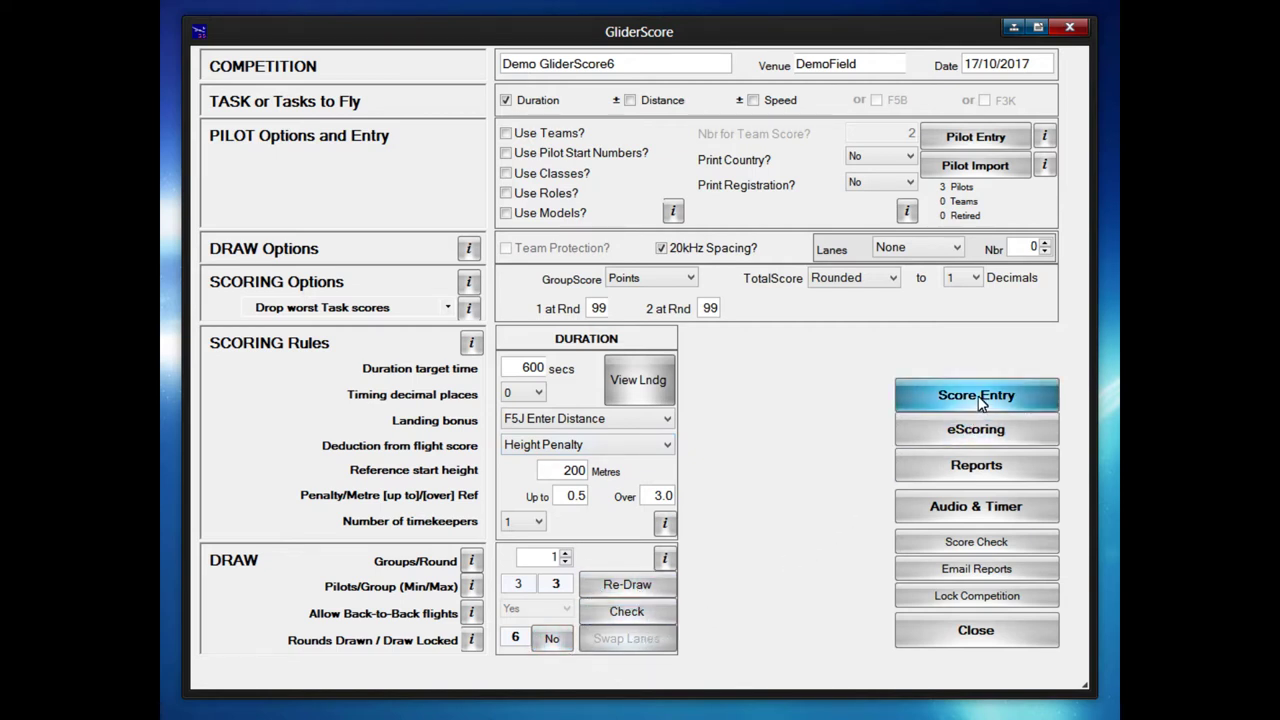
Open the pre-filled score cards report and choose the Books print layout.
left_click(985, 470)
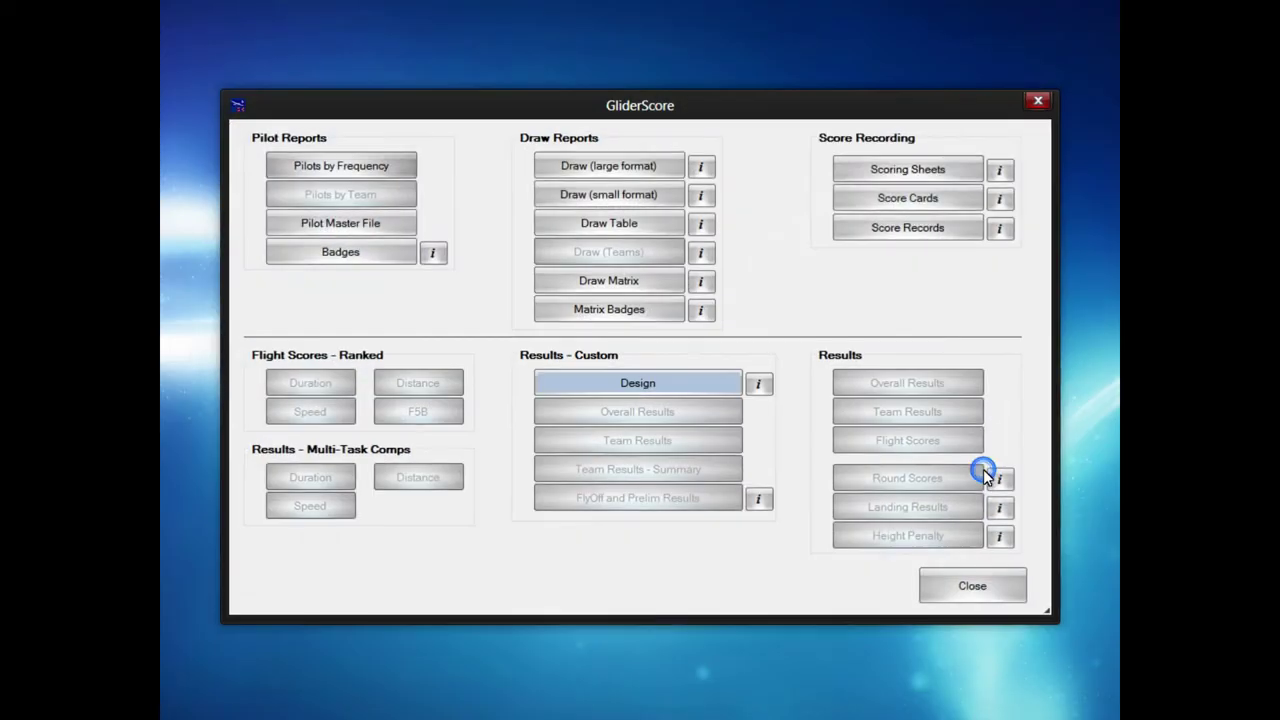
left_click(923, 198)
left_click(466, 362)
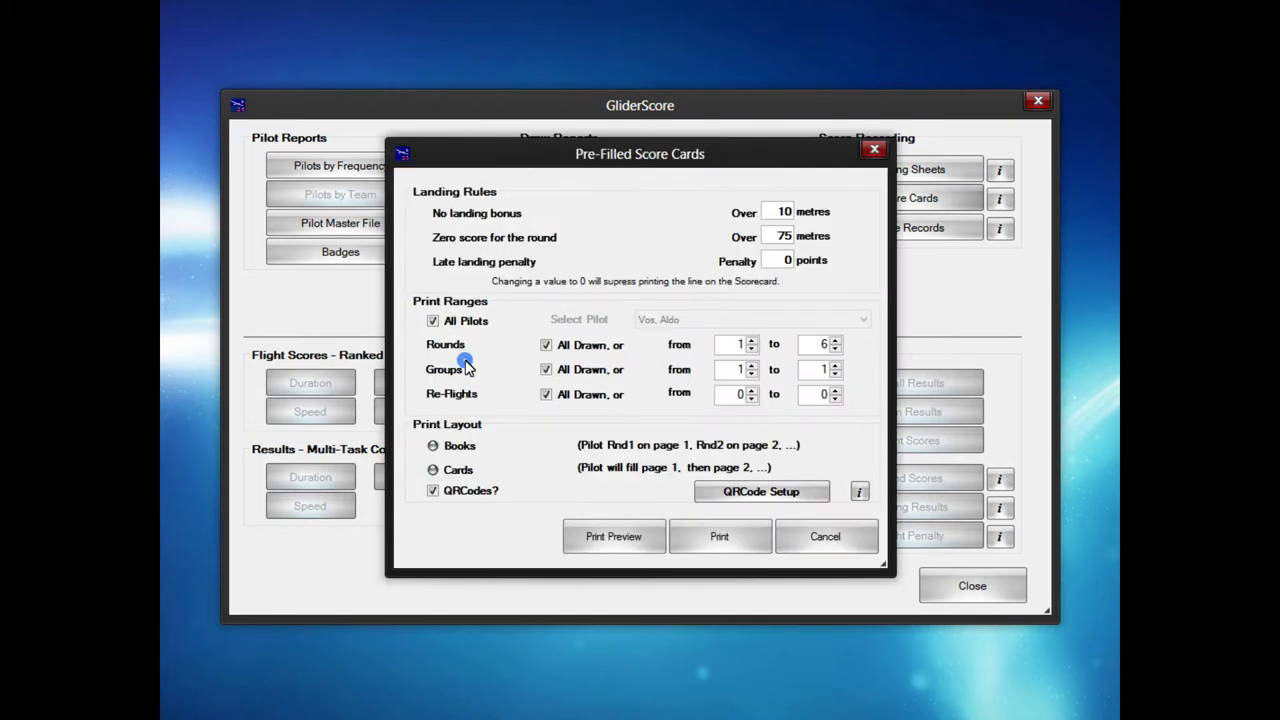
left_click(432, 445)
Inspect the eScoring URL in the QR code setup, close it unchanged and preview the score cards.
left_click(740, 492)
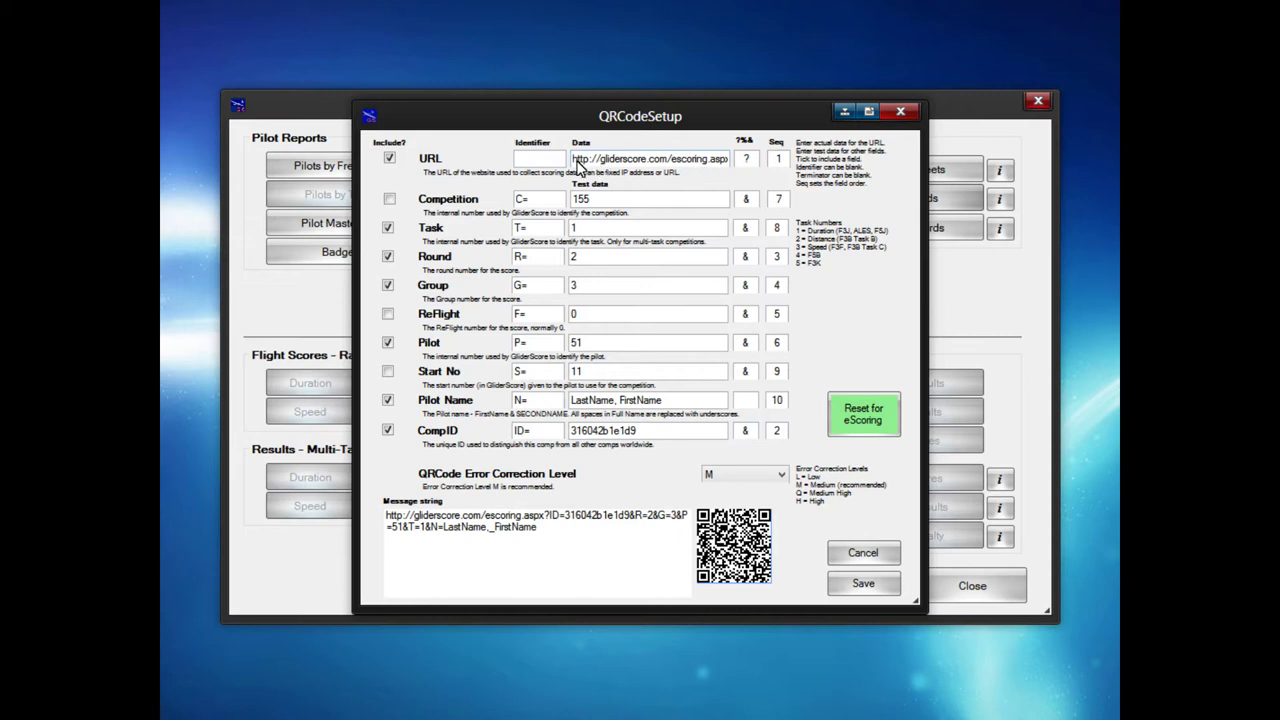
left_click_drag(576, 164, 777, 163)
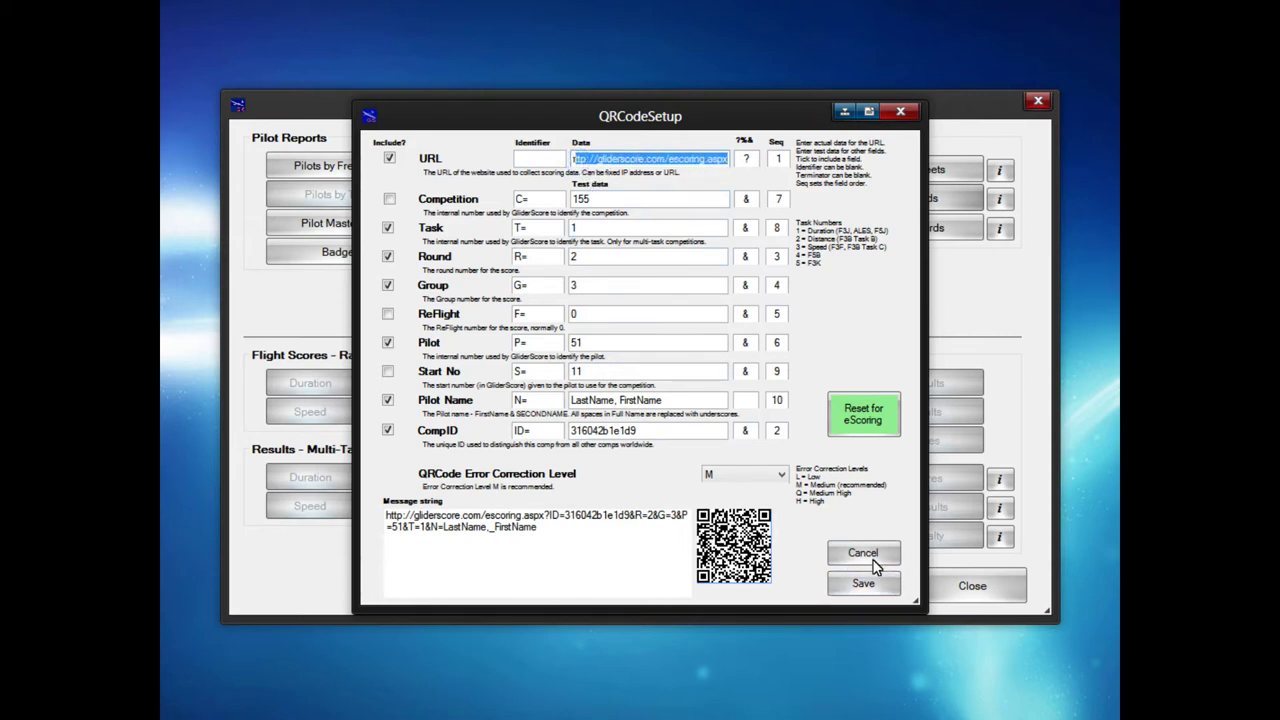
left_click(895, 113)
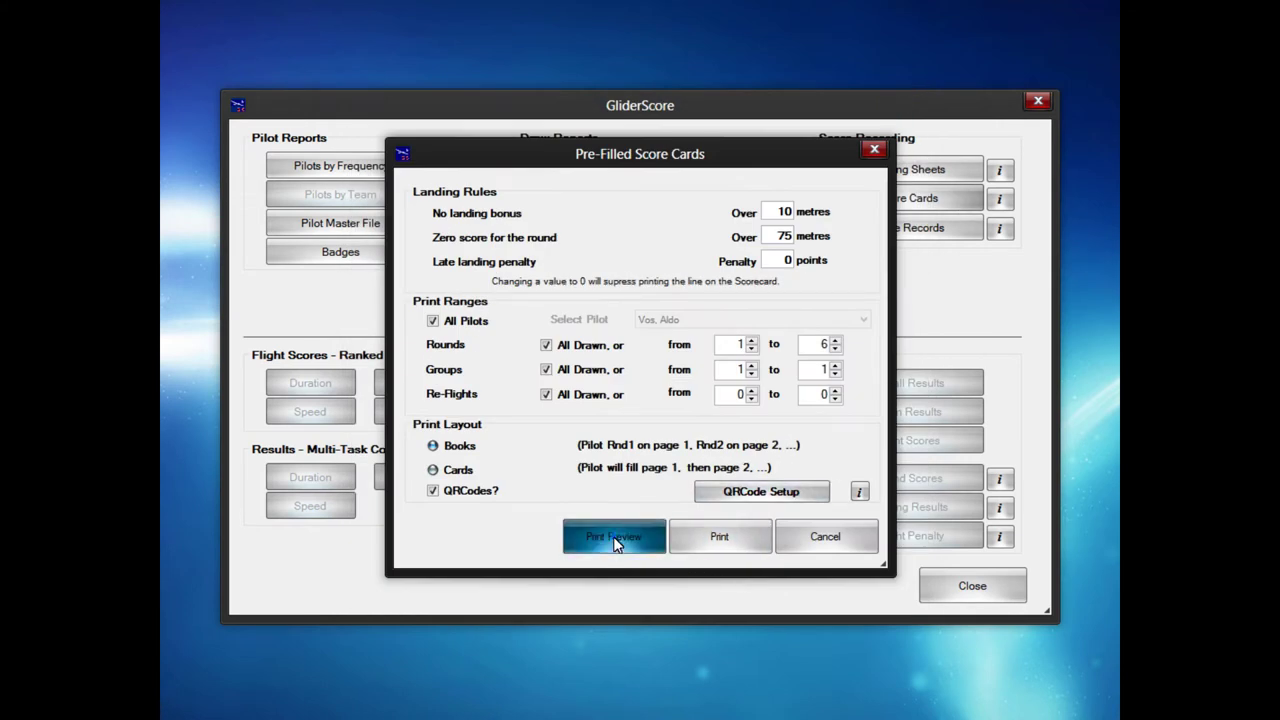
left_click(615, 539)
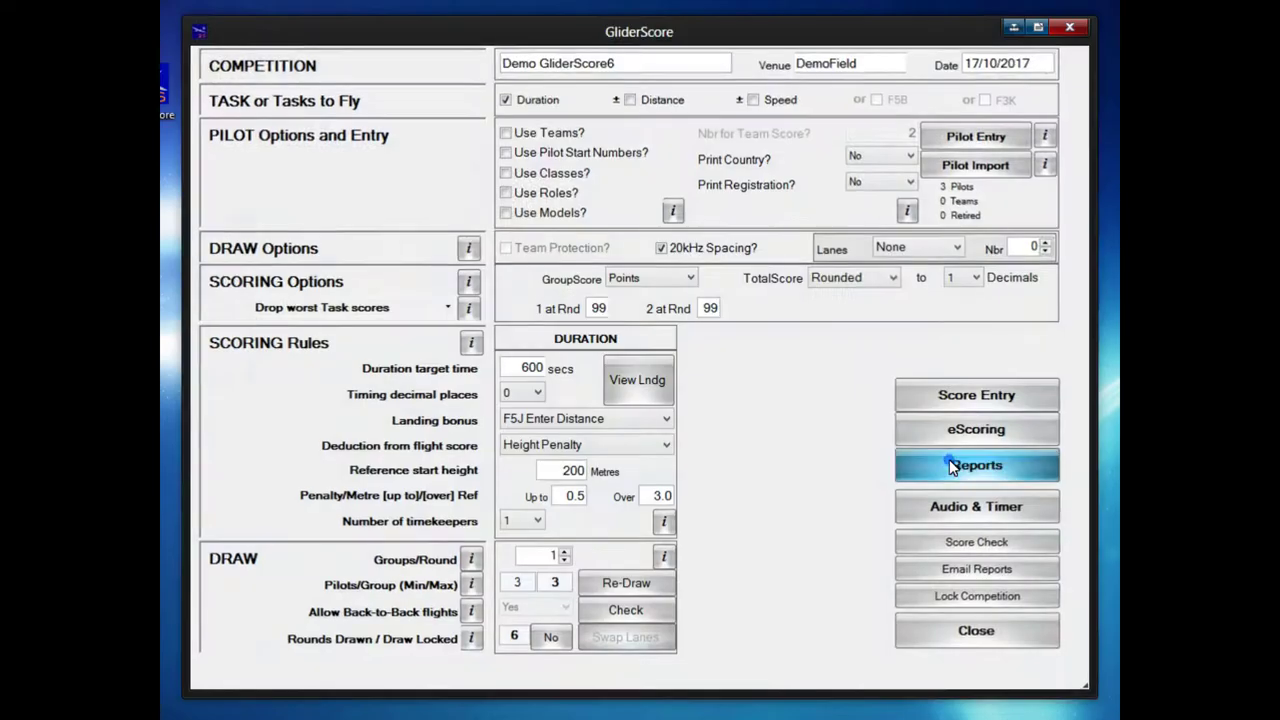
Preview the score records for all pilots with QR codes, check the printed eScoring link, and close the reports.
left_click(949, 459)
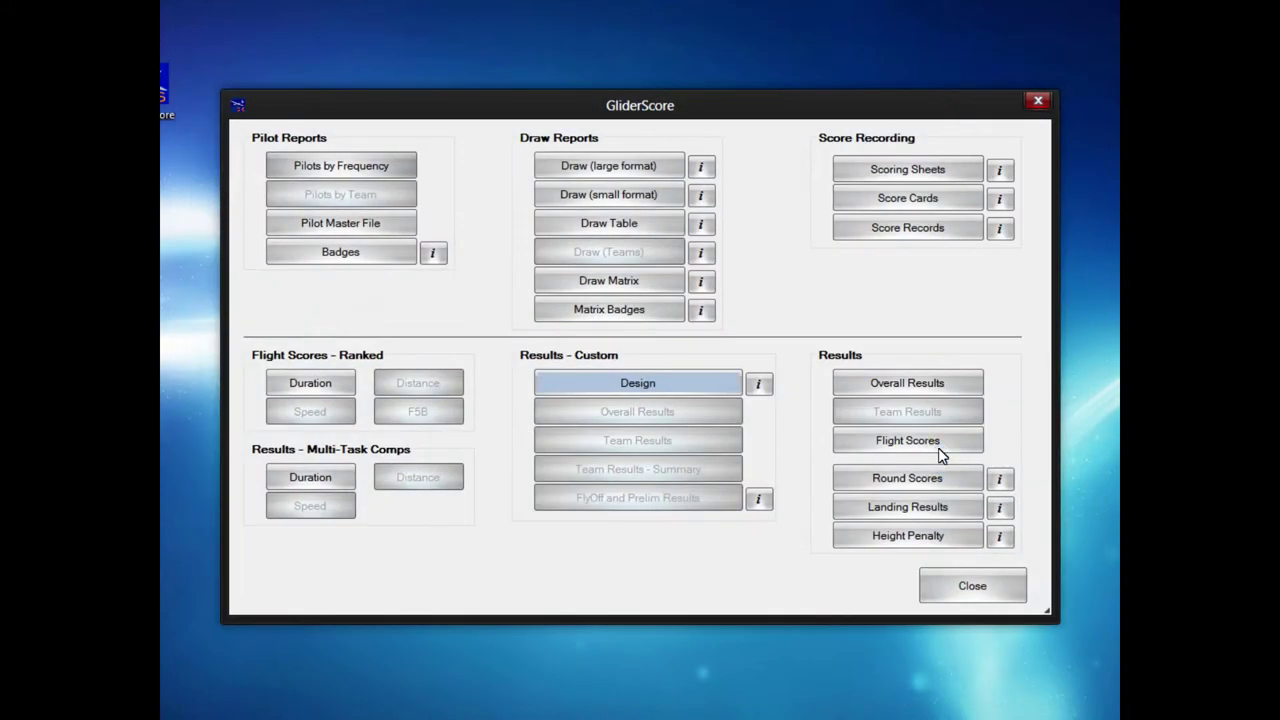
left_click(925, 234)
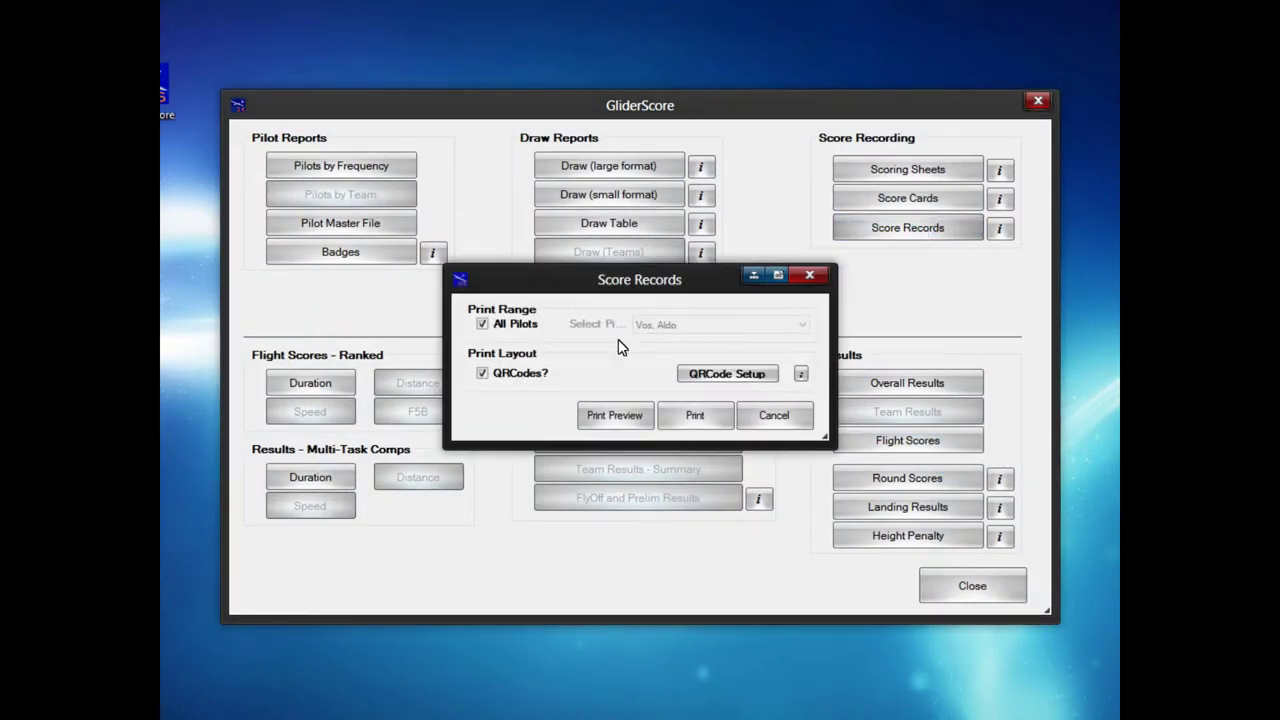
left_click(615, 415)
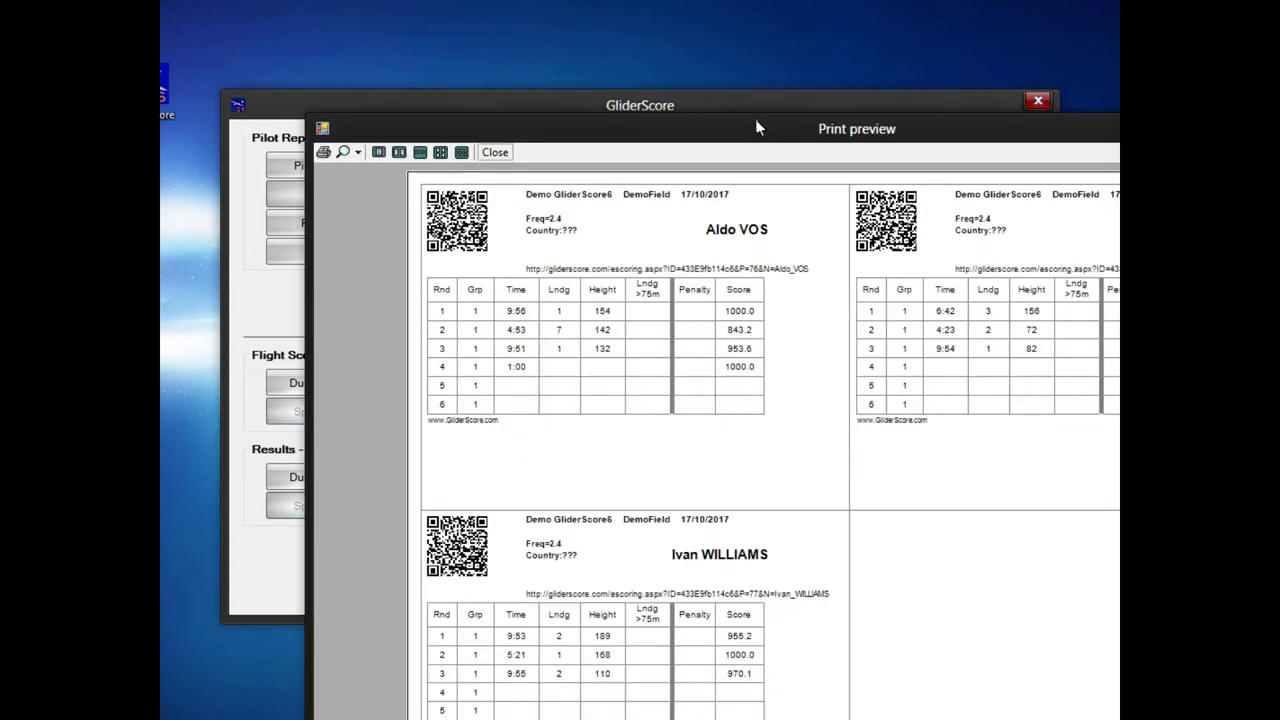
left_click(527, 269)
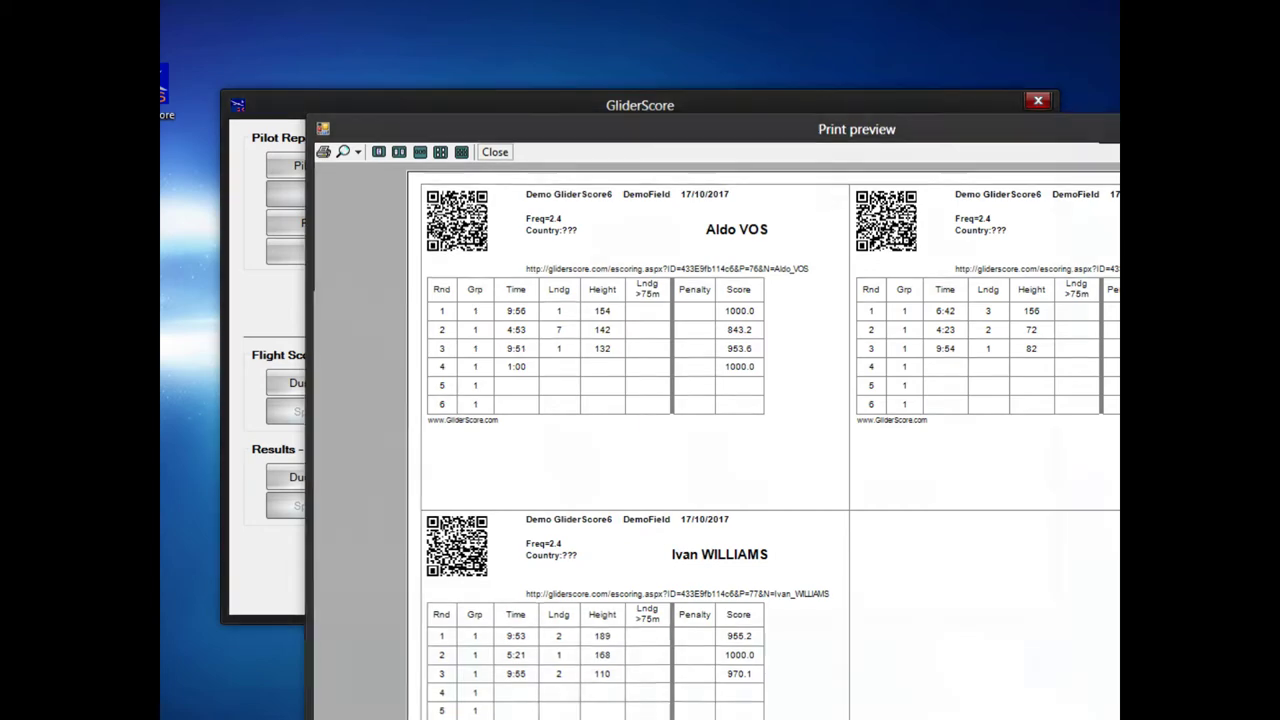
key("Escape")
left_click(1002, 584)
Open online scoring for the competition in the electronic scoring settings.
left_click(975, 433)
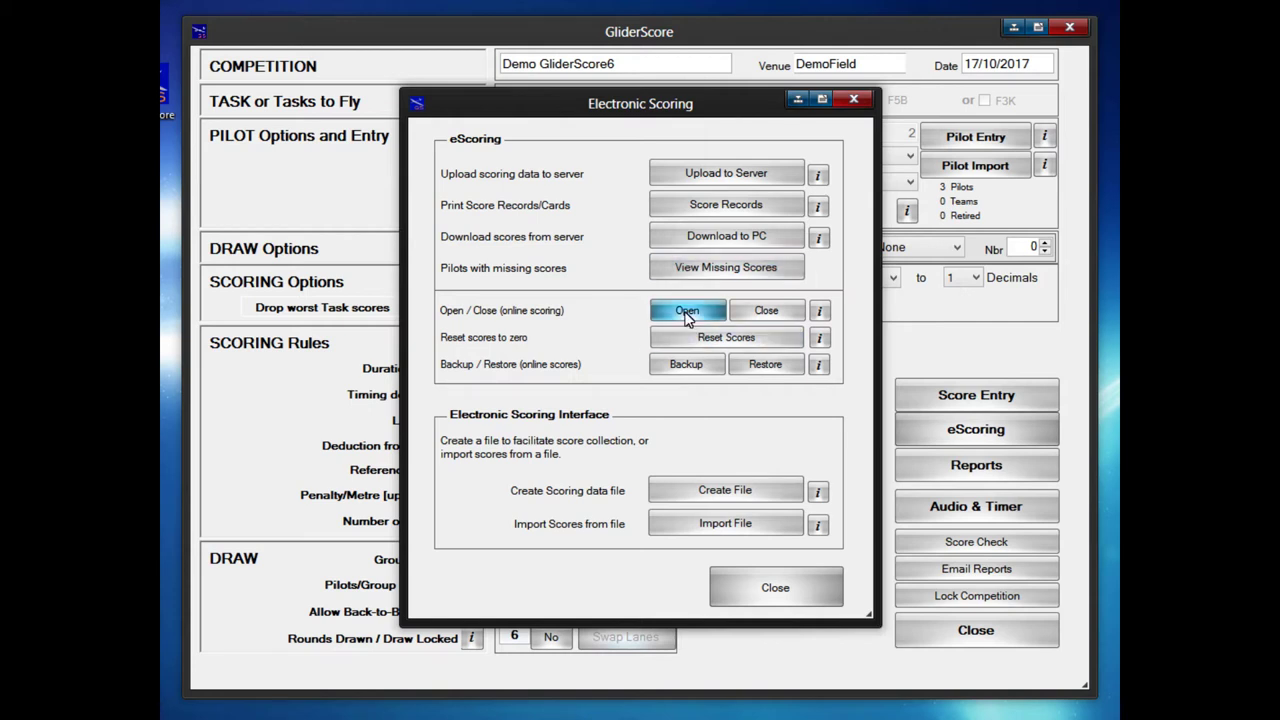
left_click(687, 312)
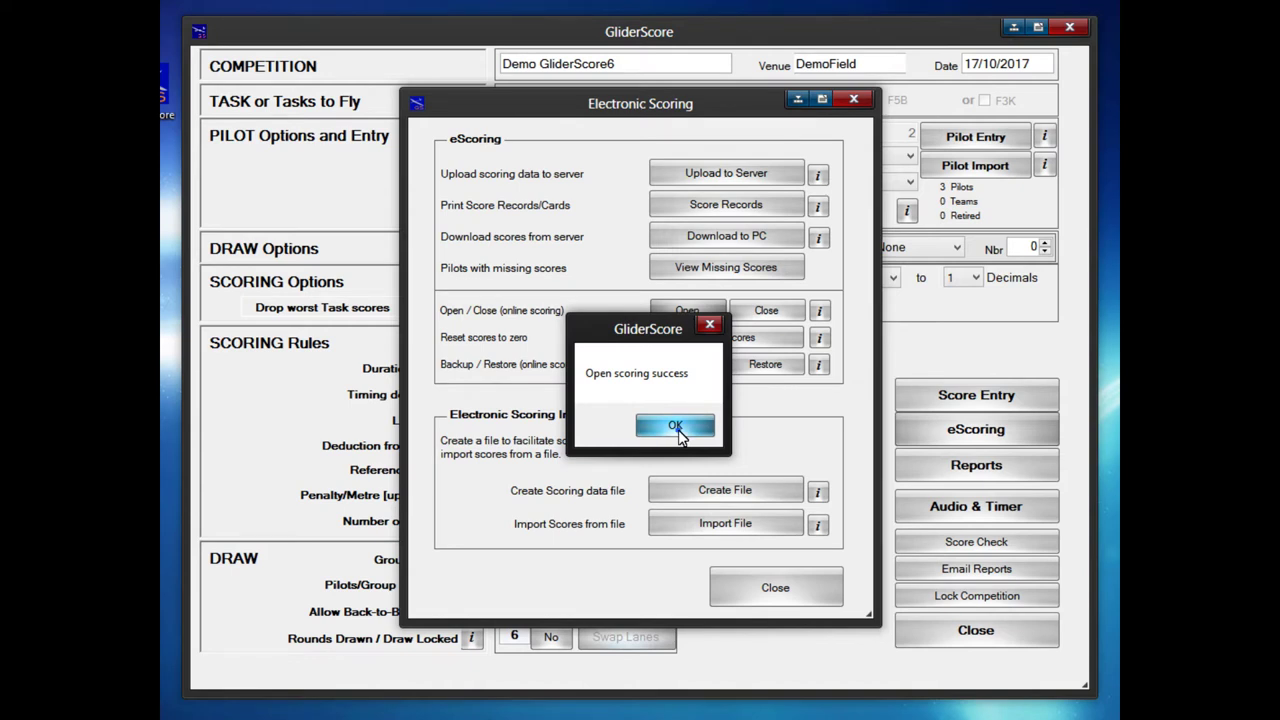
left_click(676, 428)
Upload the scoring data for all drawn rounds, 1 to 6, to the server and close electronic scoring.
left_click(695, 176)
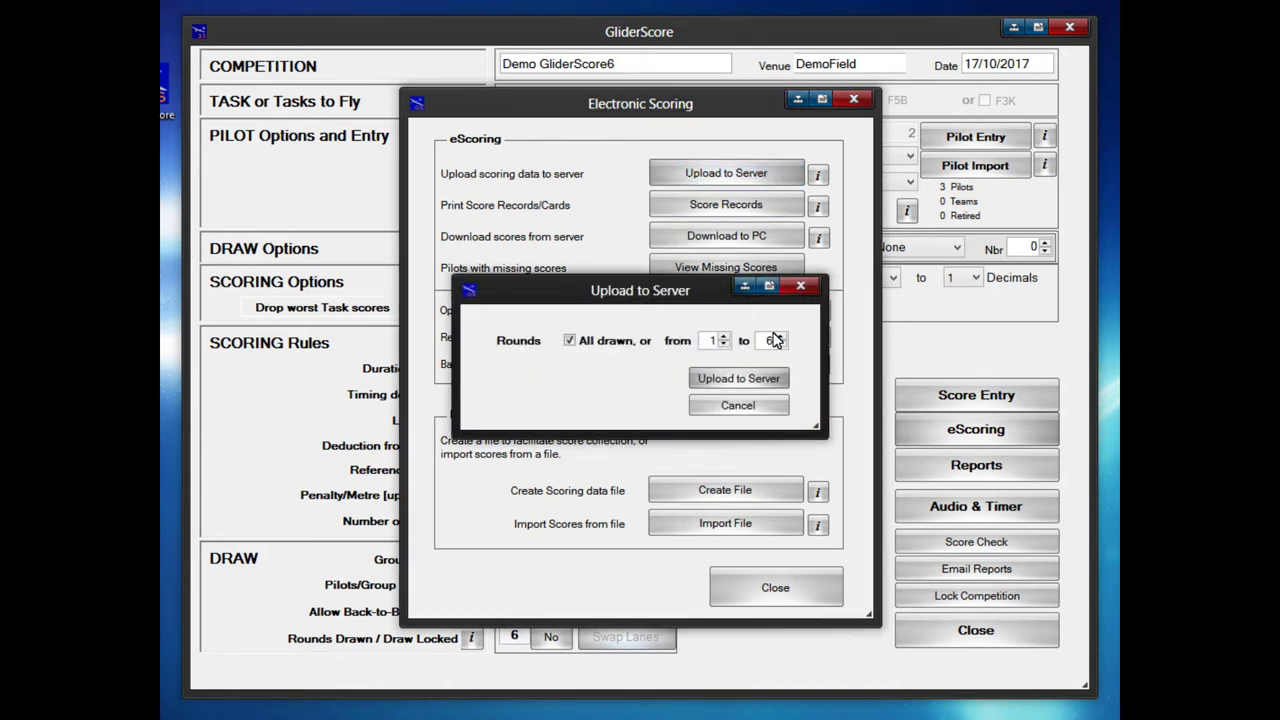
left_click(748, 385)
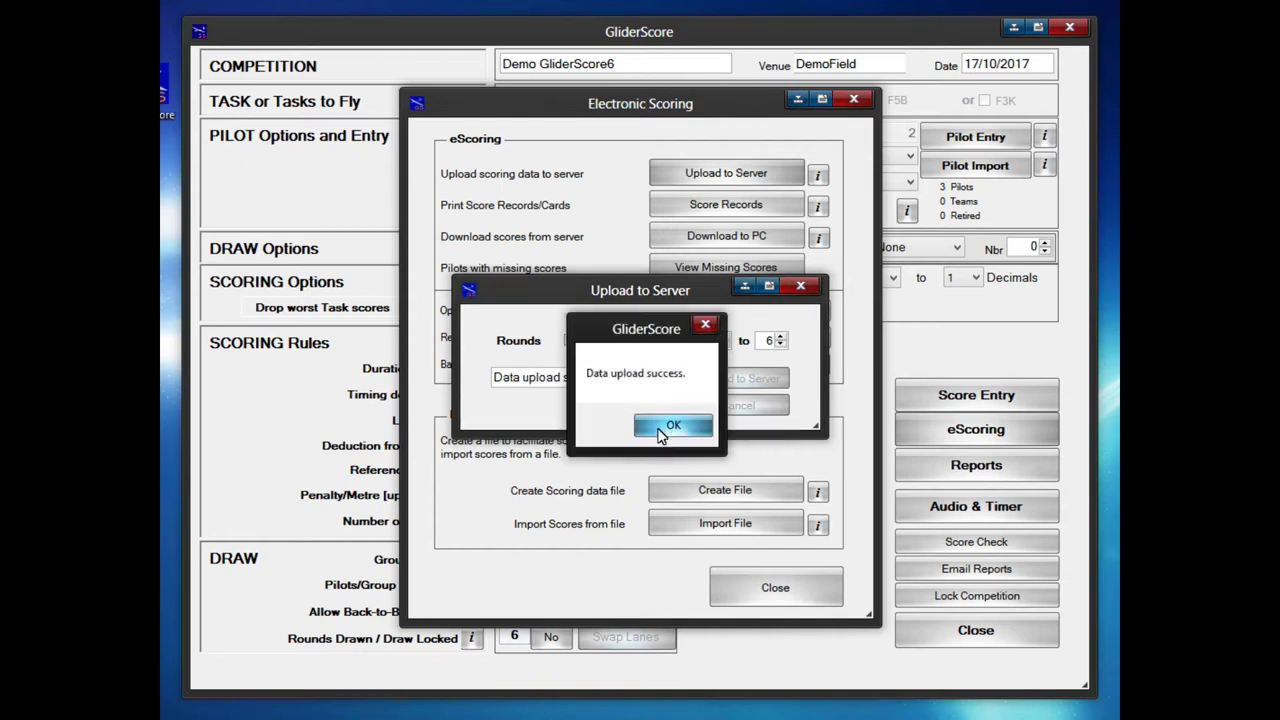
left_click(663, 428)
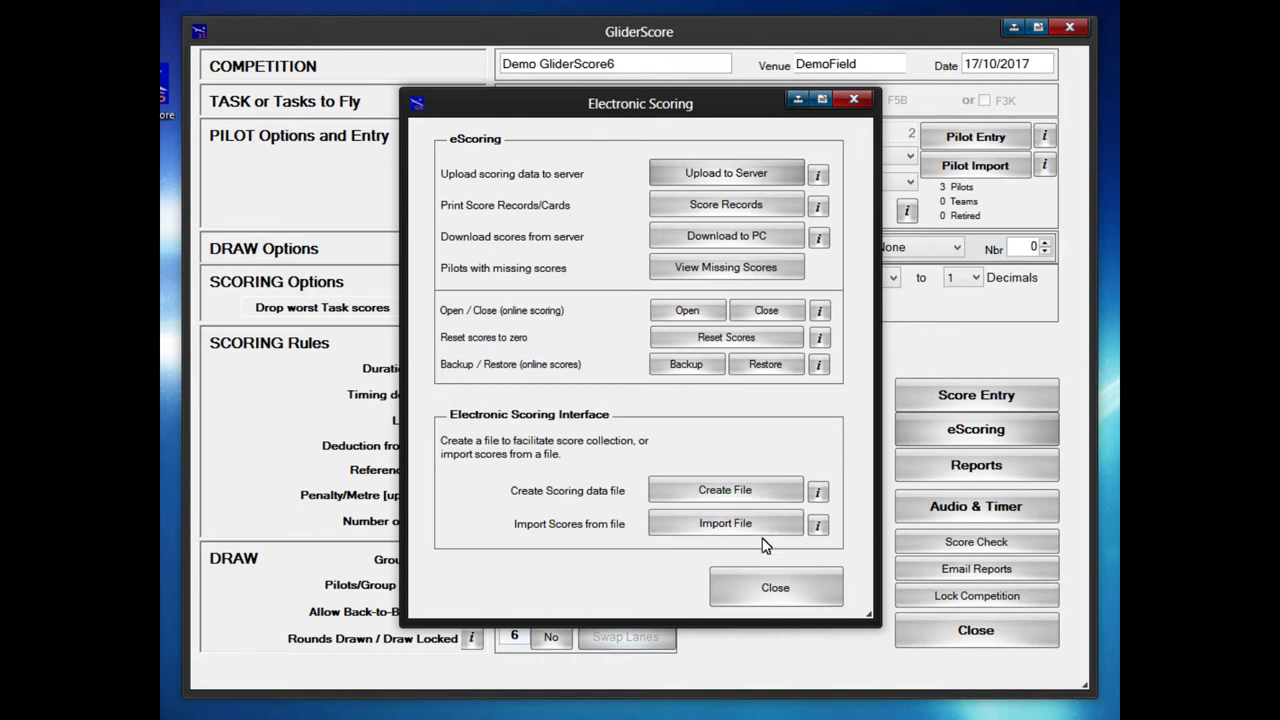
left_click(784, 595)
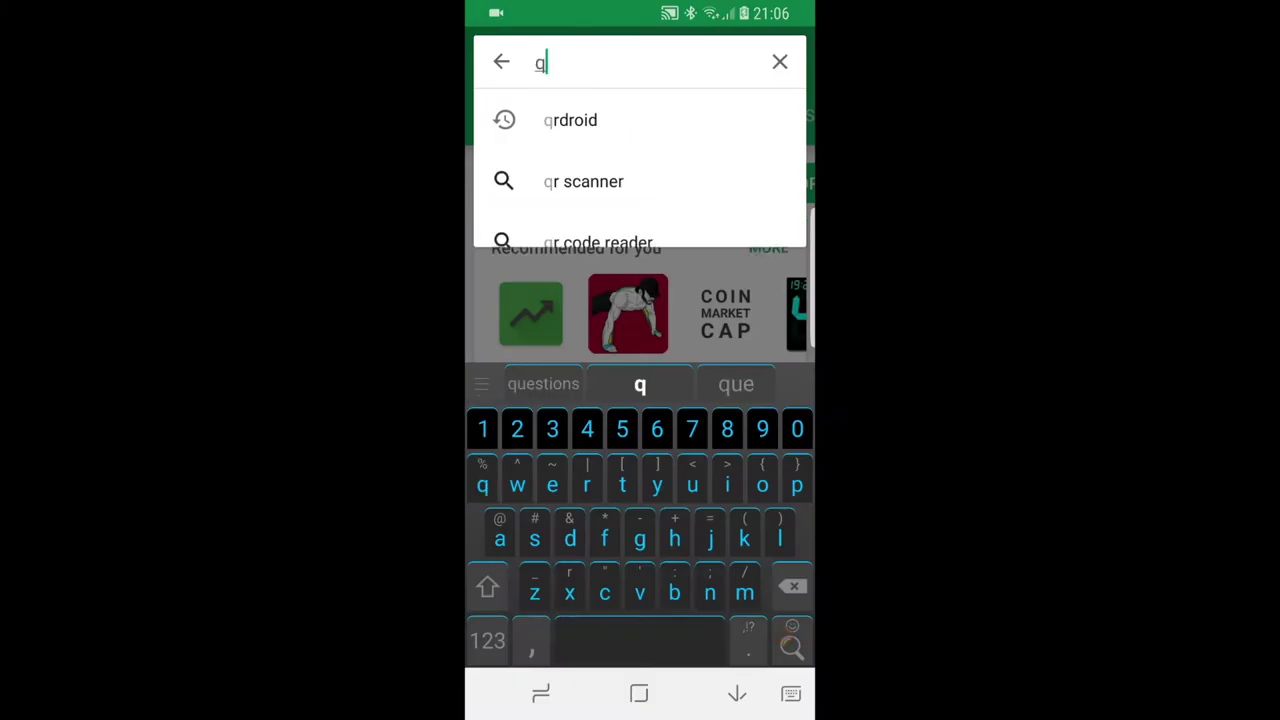
Switch to the Google Play Store on the phone and search for qrdroid.
type("r")
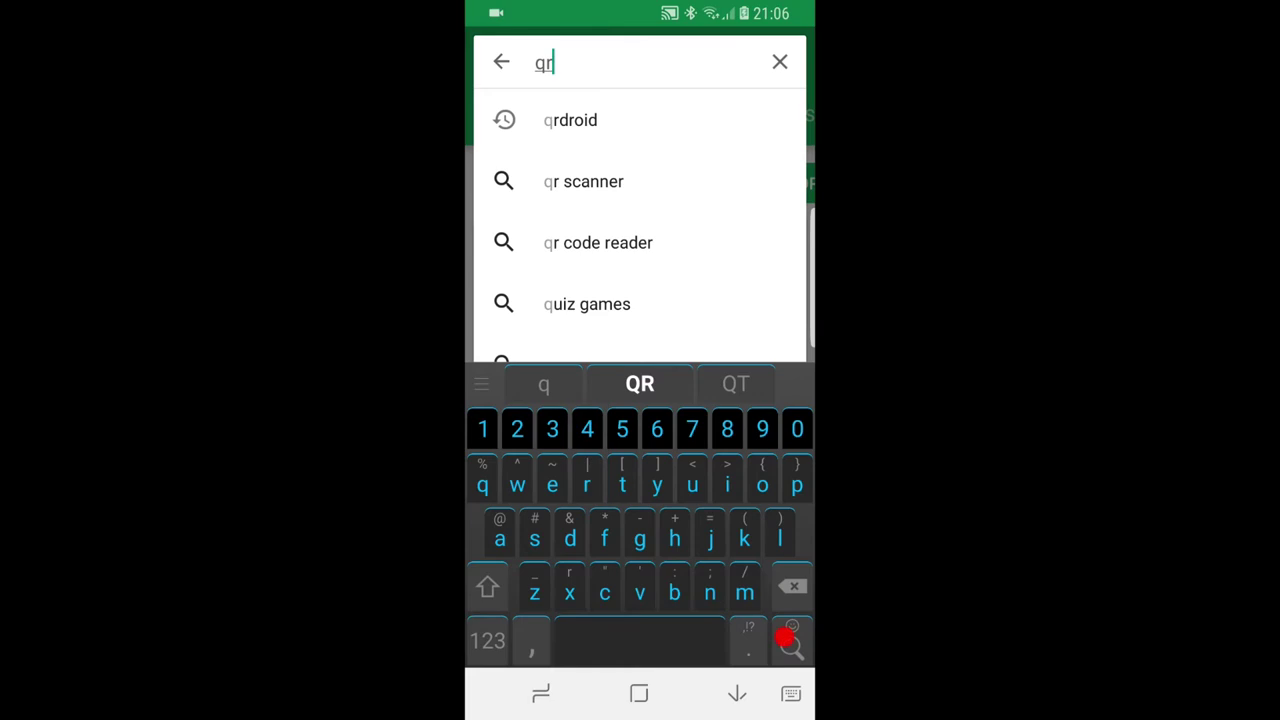
left_click(570, 120)
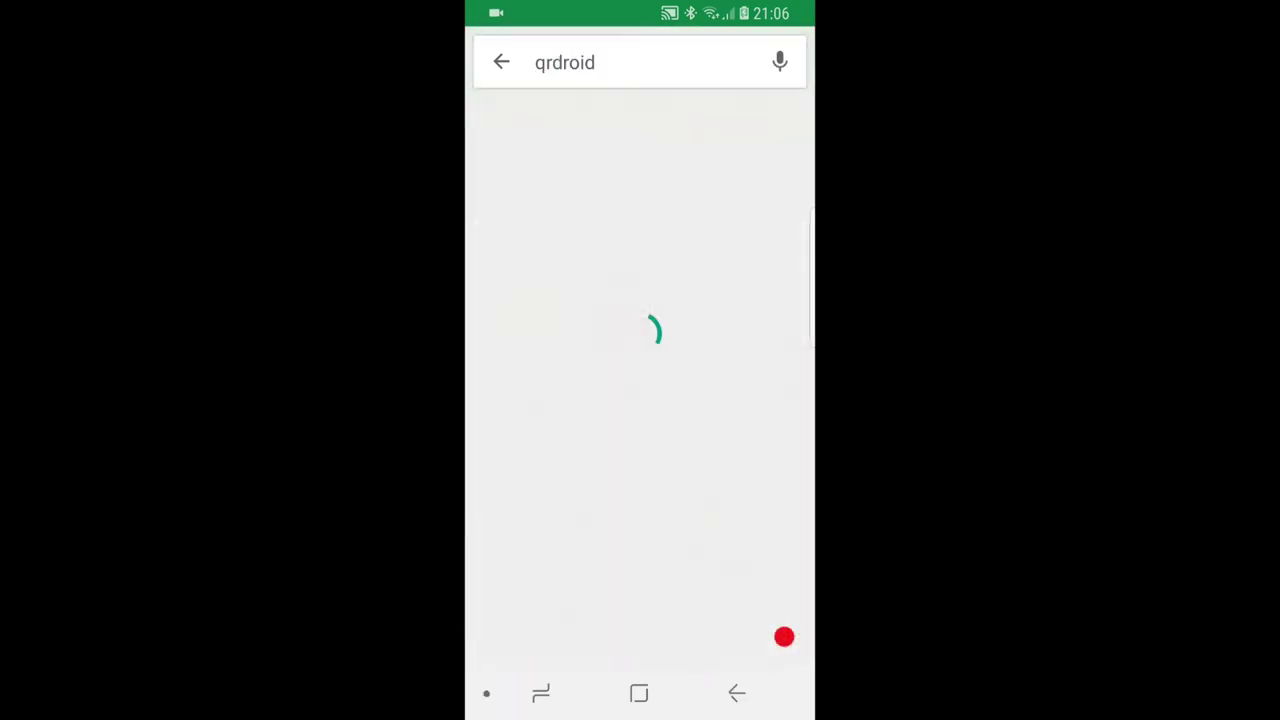
left_click(784, 636)
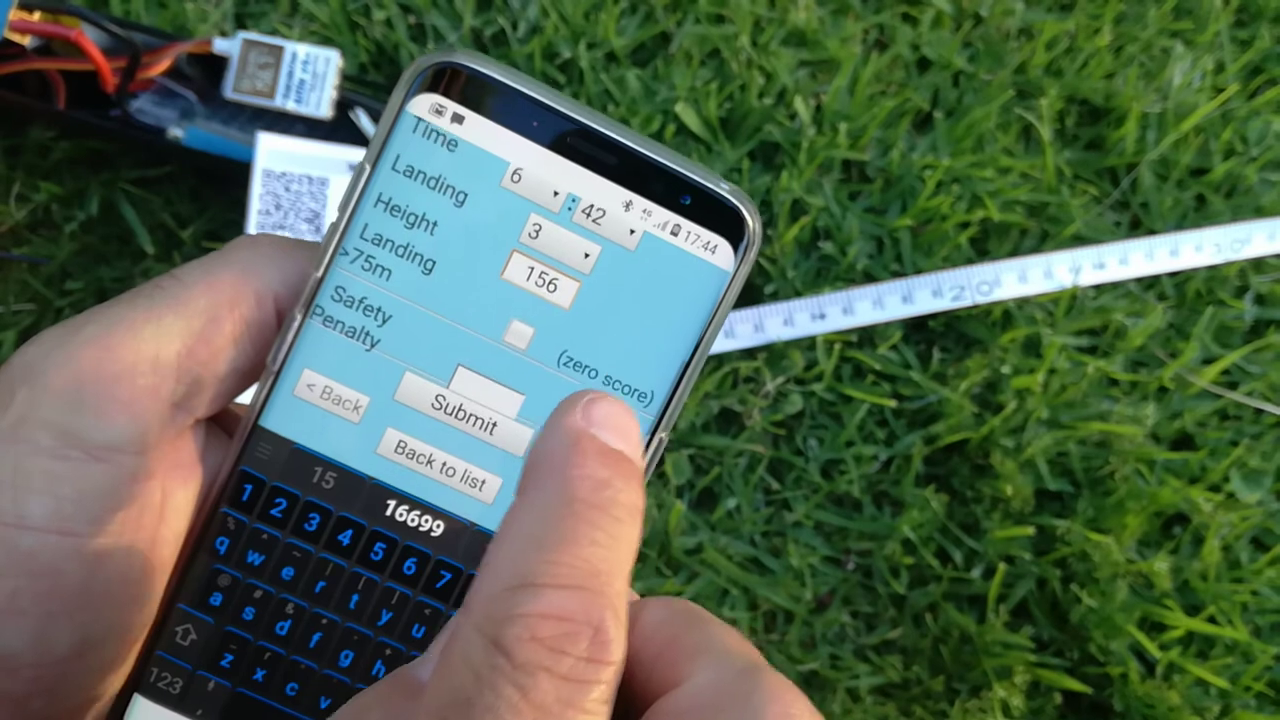
On the phone's GliderScore page, submit the round 1, group 1 score with time 6:42, landing 3 and height 156, and return to the list.
left_click(482, 392)
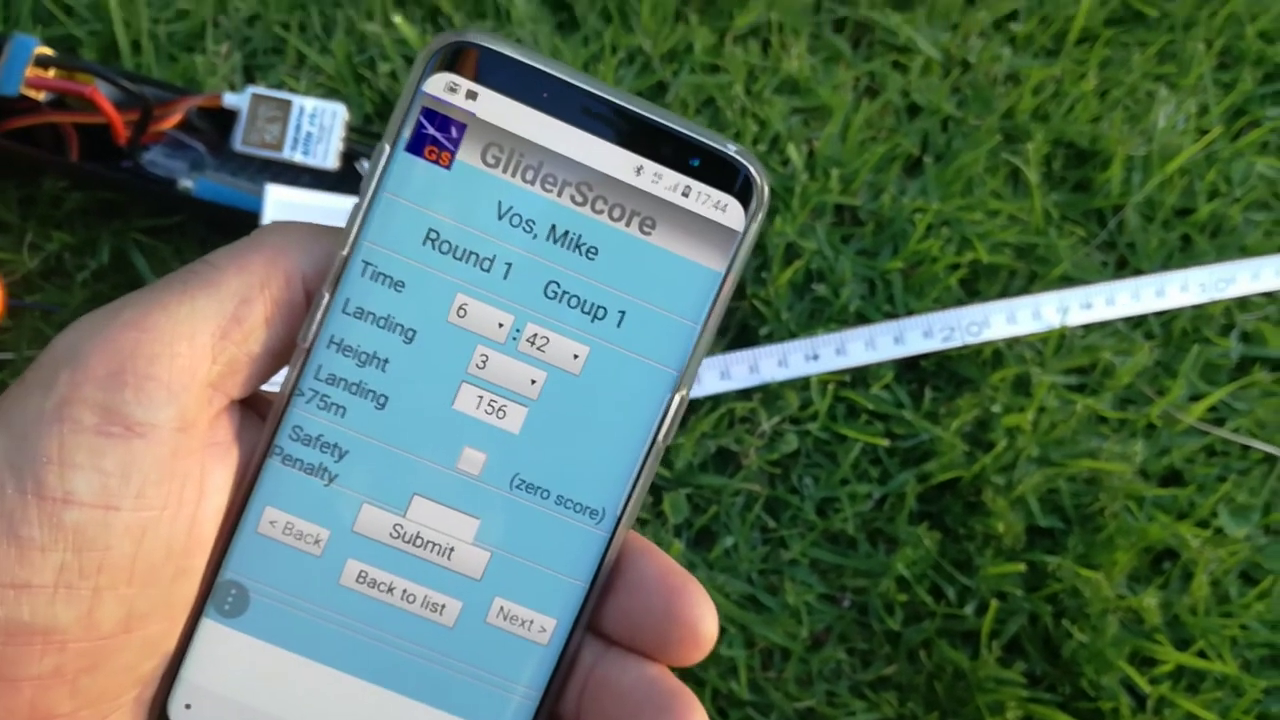
left_click(400, 512)
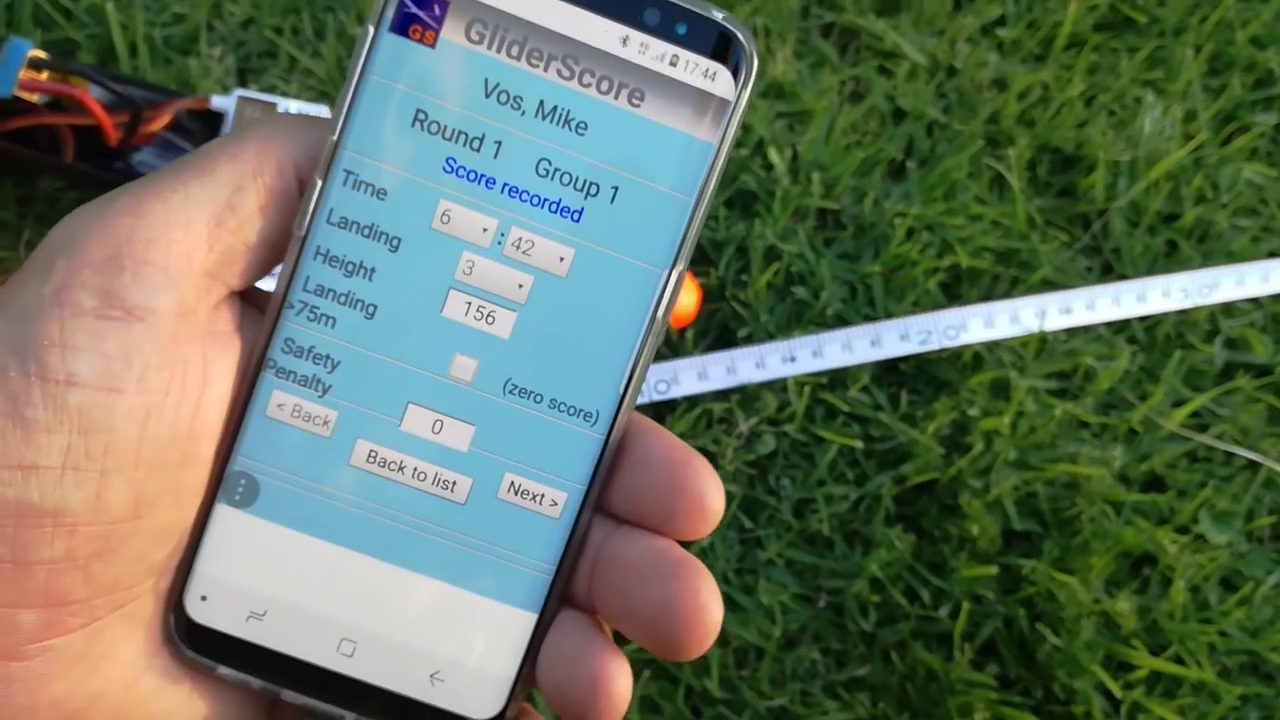
left_click(410, 476)
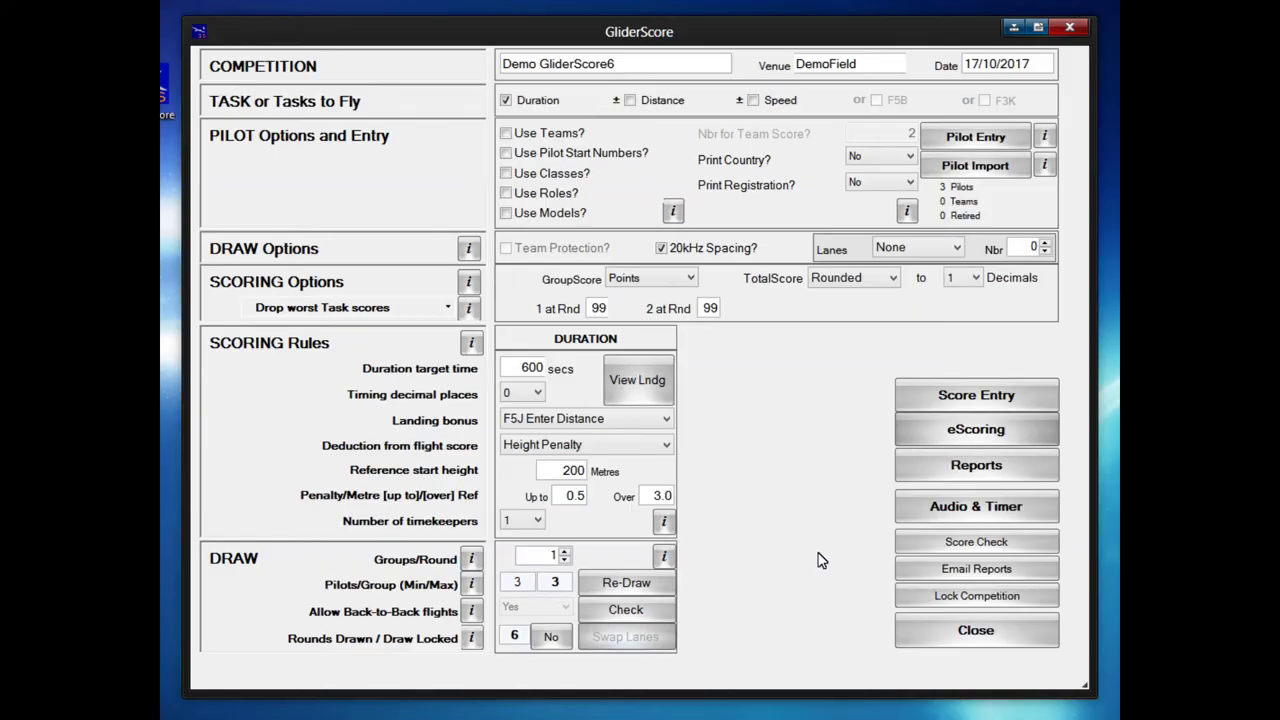
Switch to GliderScore on the PC and read the electronic scoring help about downloading scores from the server.
left_click(1000, 431)
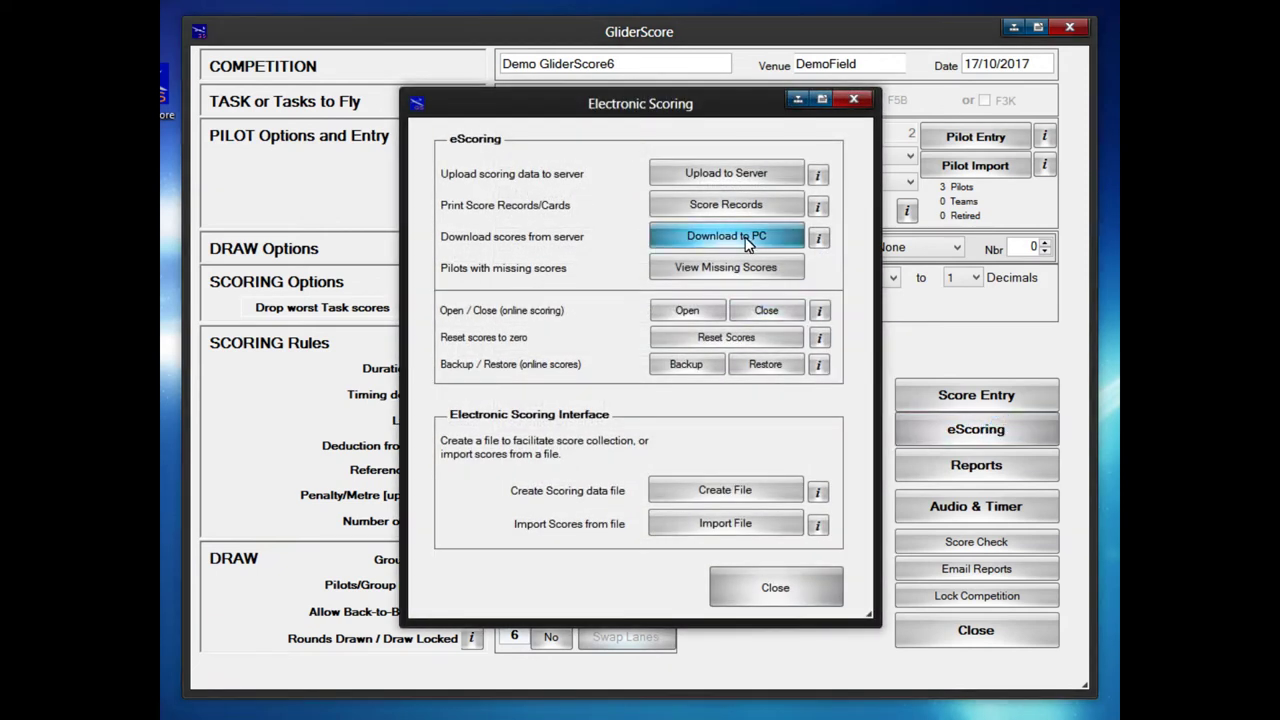
left_click(818, 237)
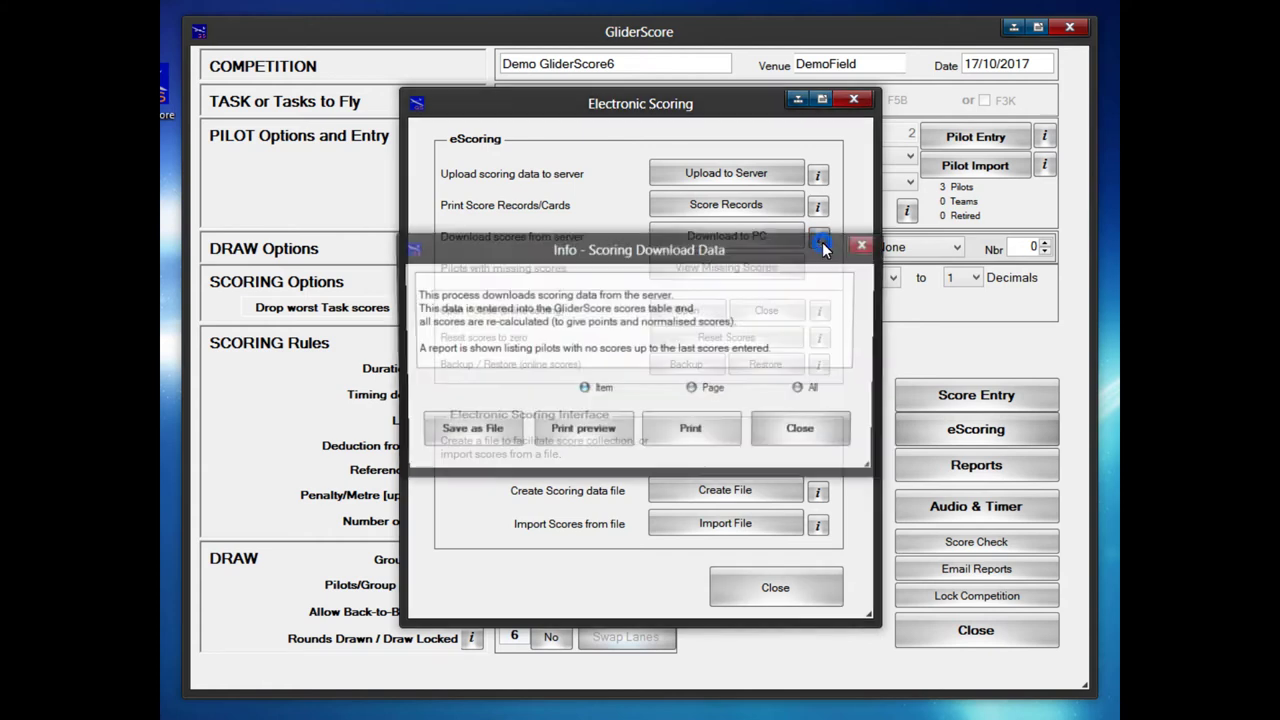
left_click(825, 437)
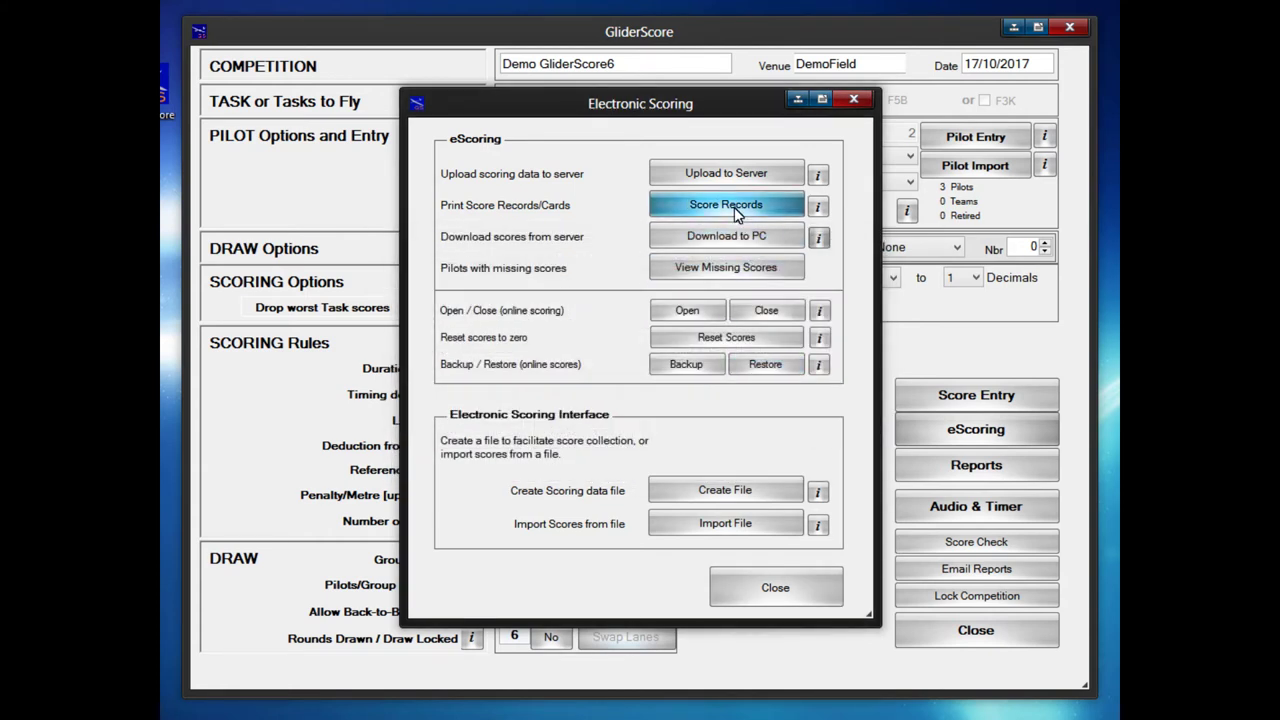
Download the scores for rounds 1 to 6 to the PC and close the report of pilots with missing scores.
left_click(732, 240)
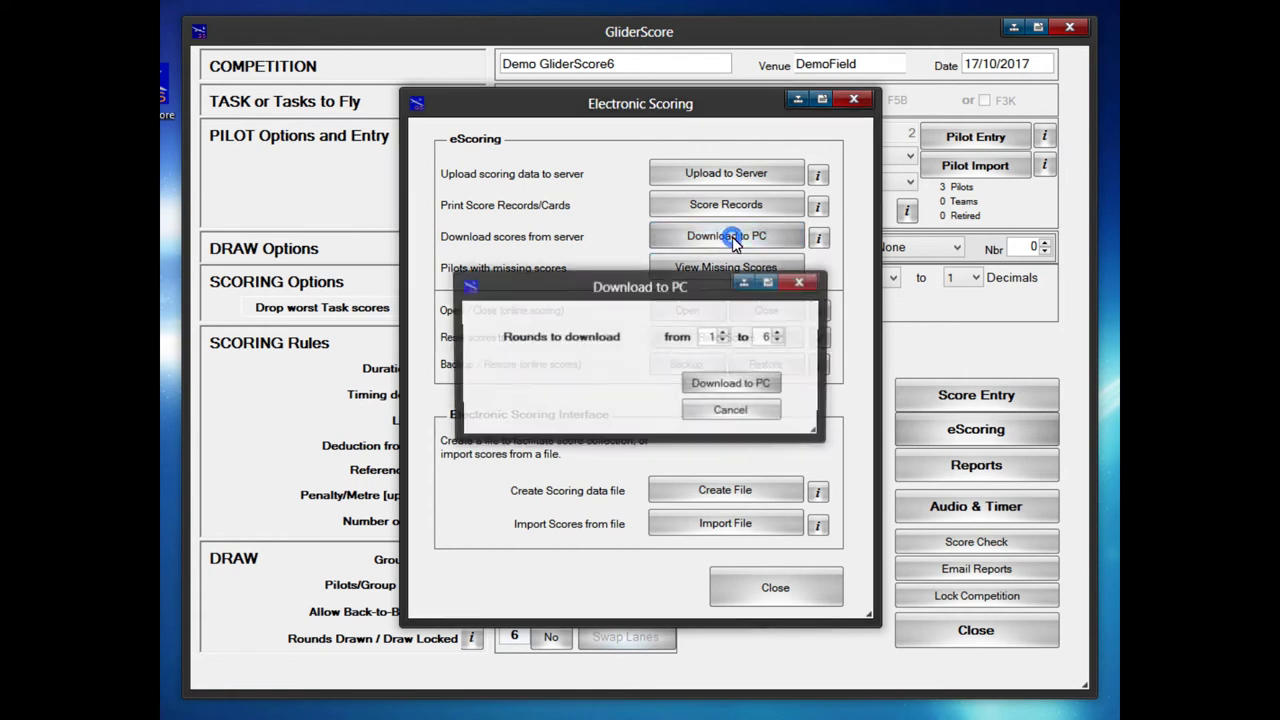
left_click(745, 384)
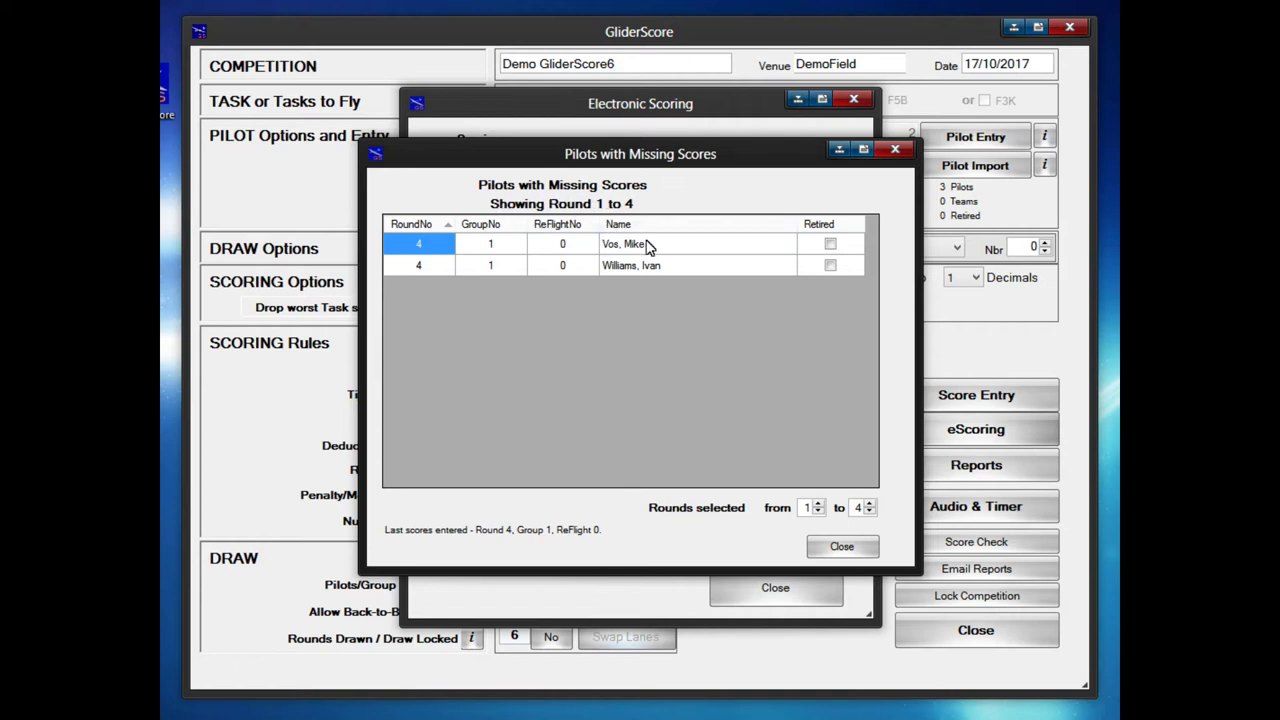
left_click(862, 555)
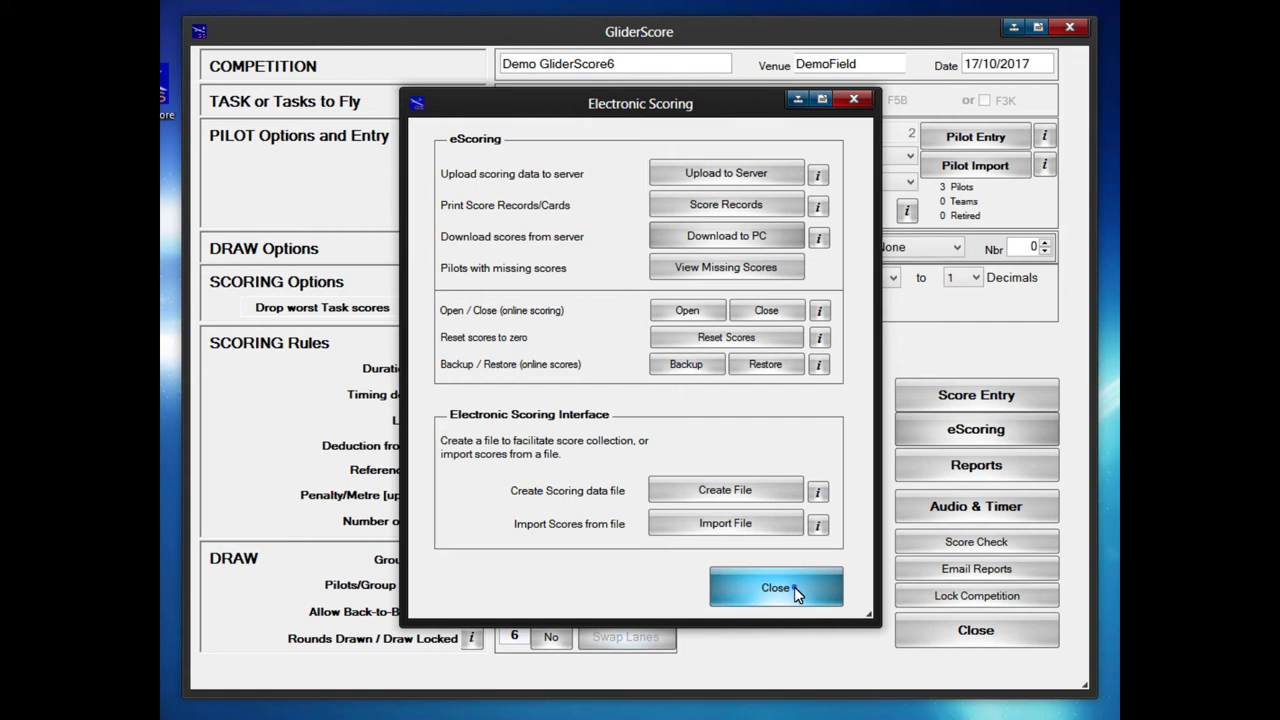
Close the electronic scoring window and review the downloaded duration scores in Score Entry, advancing from round 1 through the following rounds.
left_click(794, 587)
left_click(964, 396)
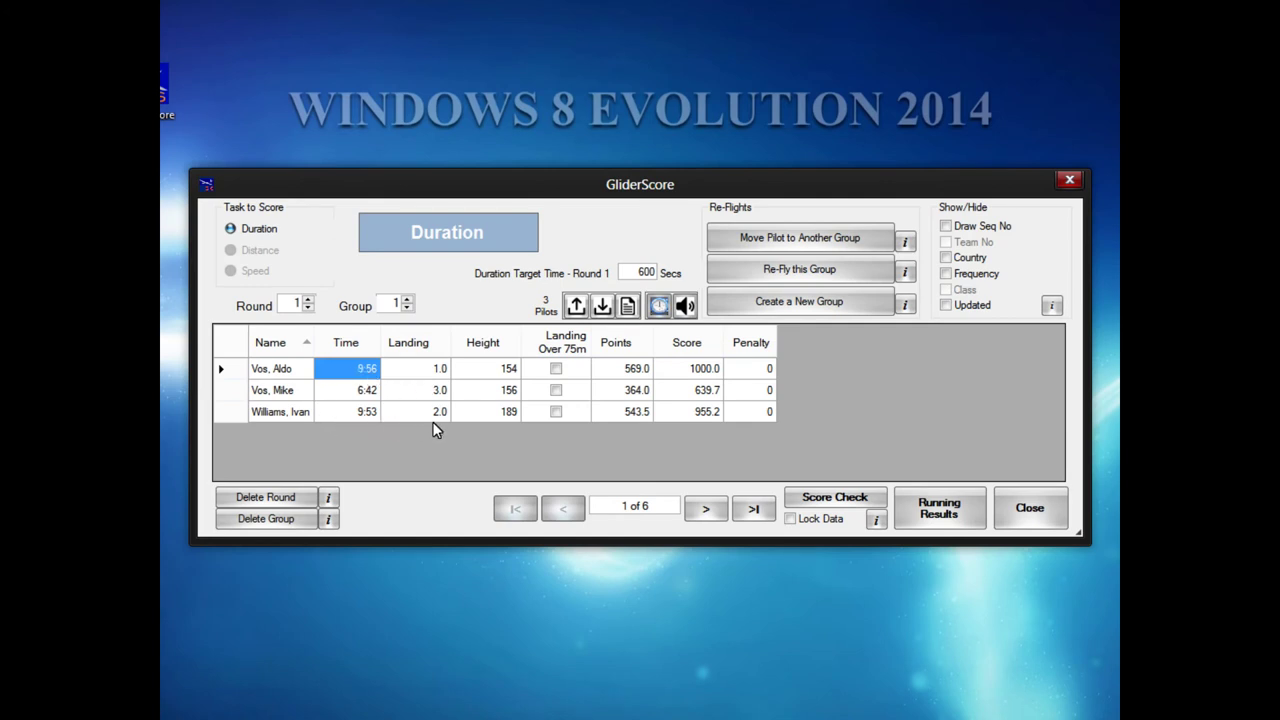
left_click(309, 299)
left_click(309, 299)
left_click(309, 299)
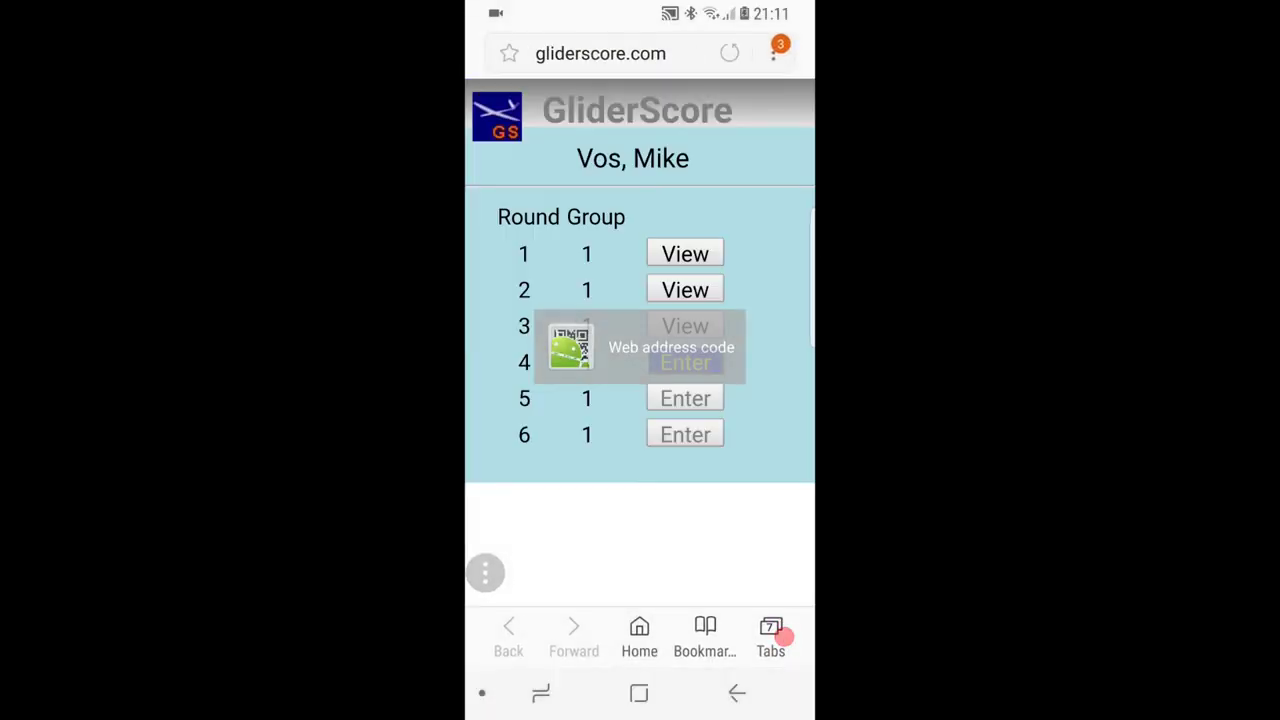
On the phone's GliderScore page, view the pilot's submitted scores and overall rankings for round 2 and round 3.
left_click(685, 254)
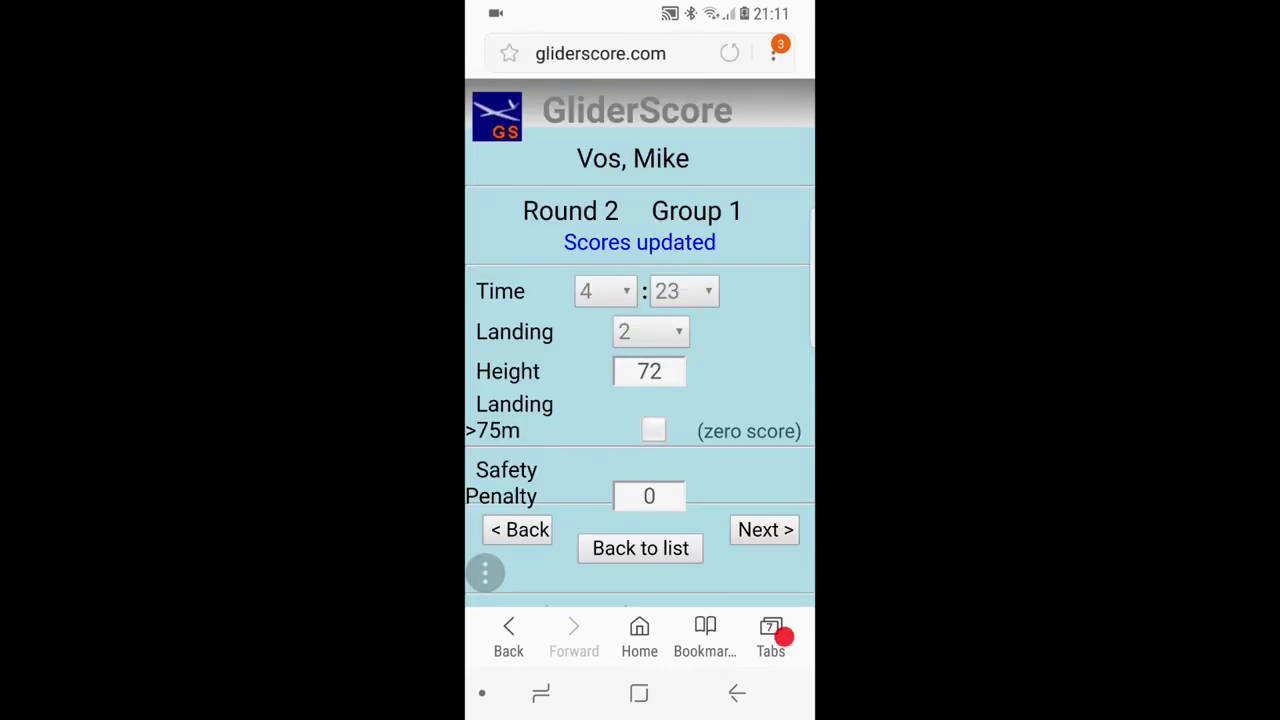
scroll(640, 344, "down", 3)
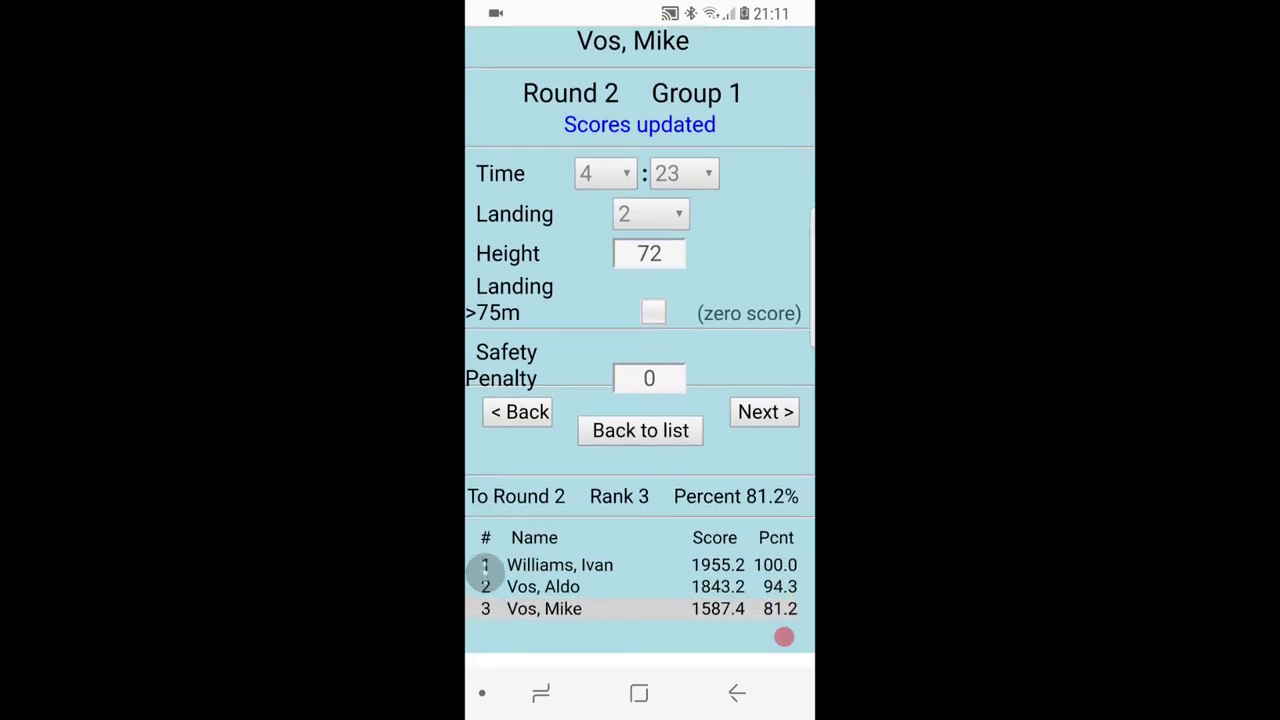
left_click(765, 412)
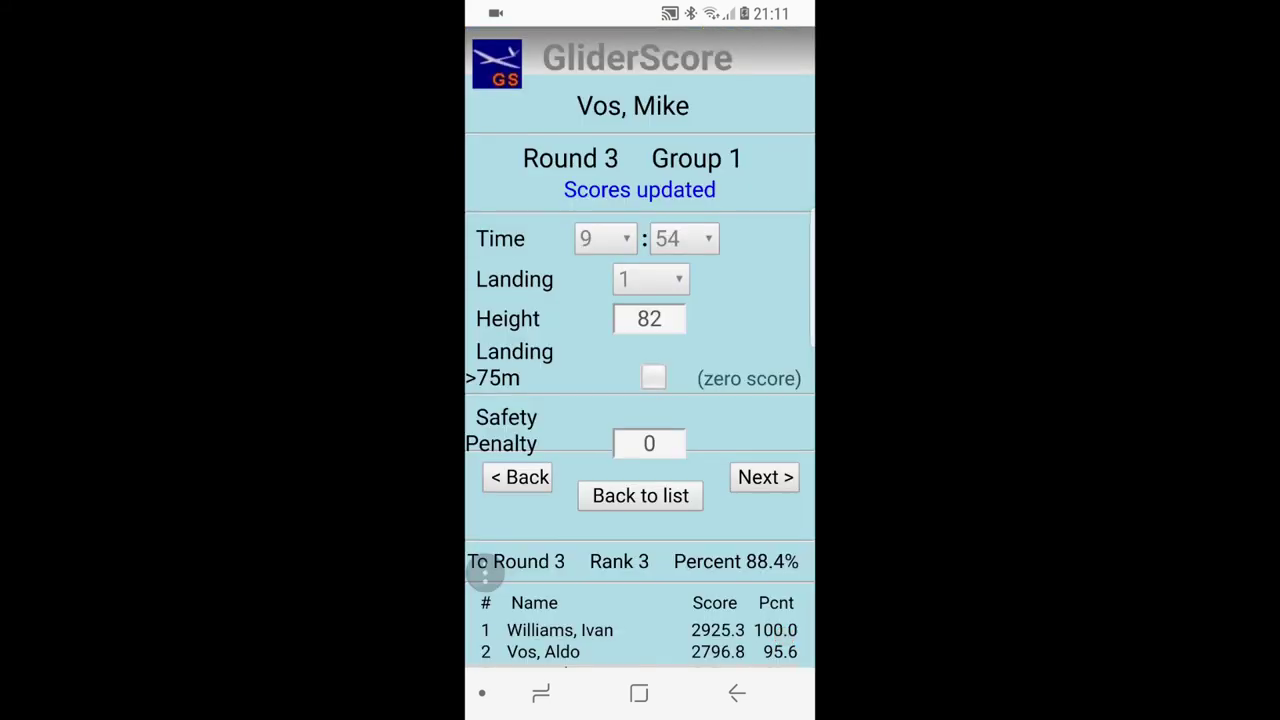
scroll(485, 574, "down", 1)
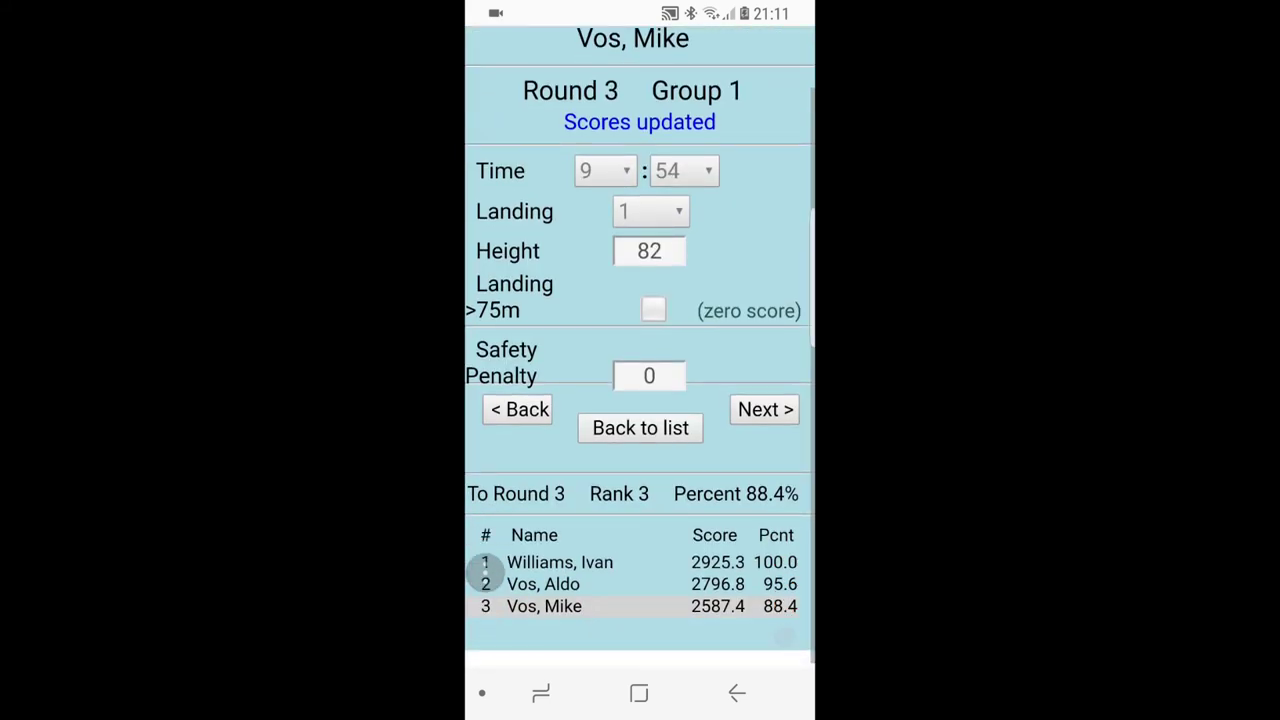
scroll(485, 574, "up", 2)
scroll(485, 574, "down", 2)
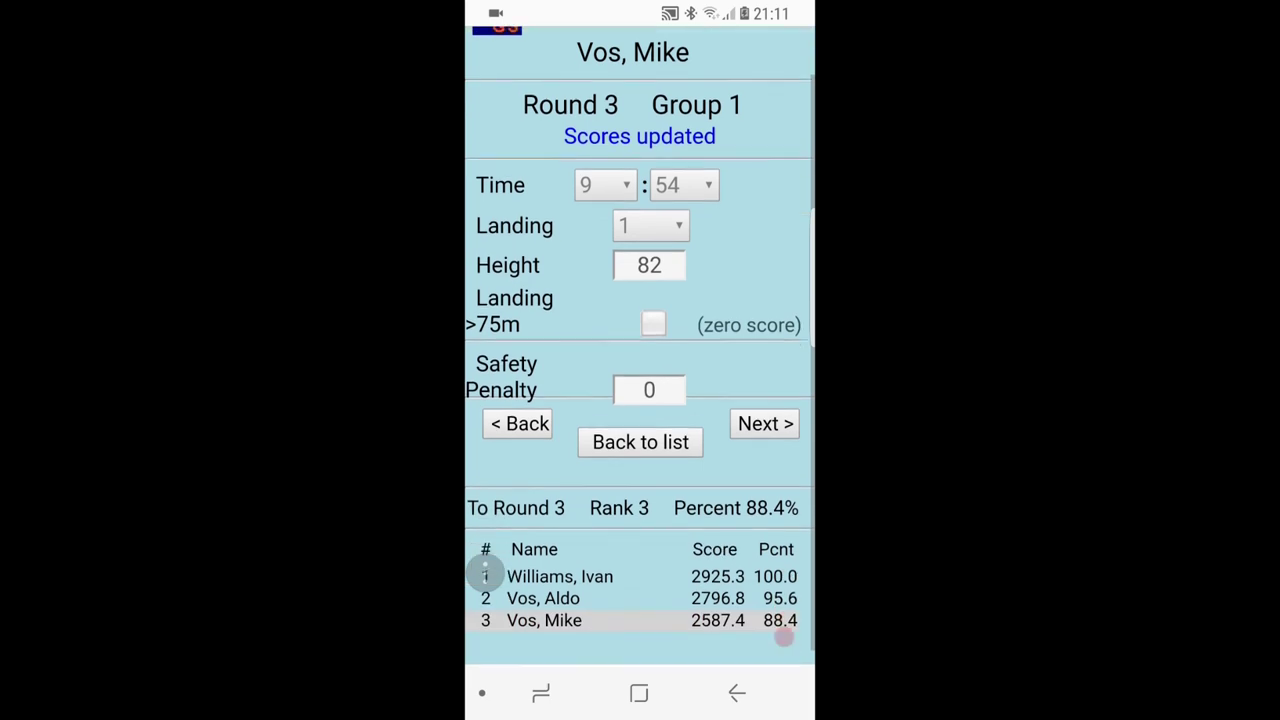
scroll(485, 574, "down", 1)
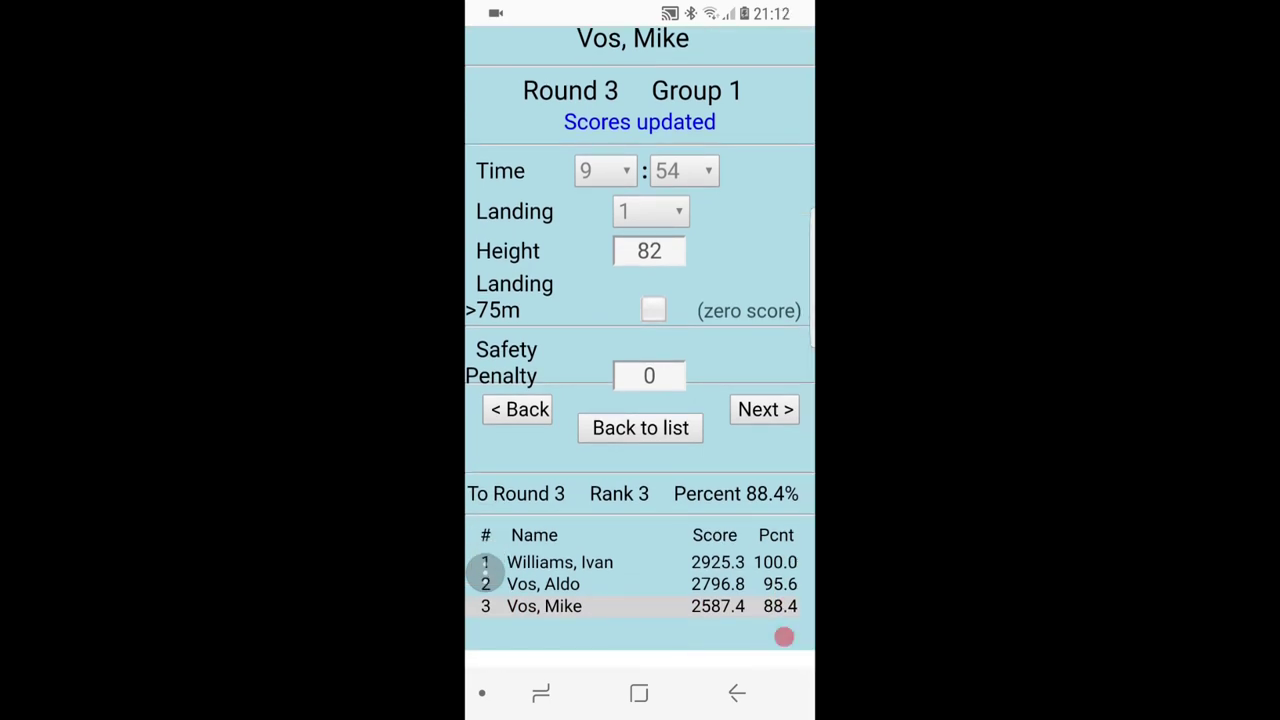